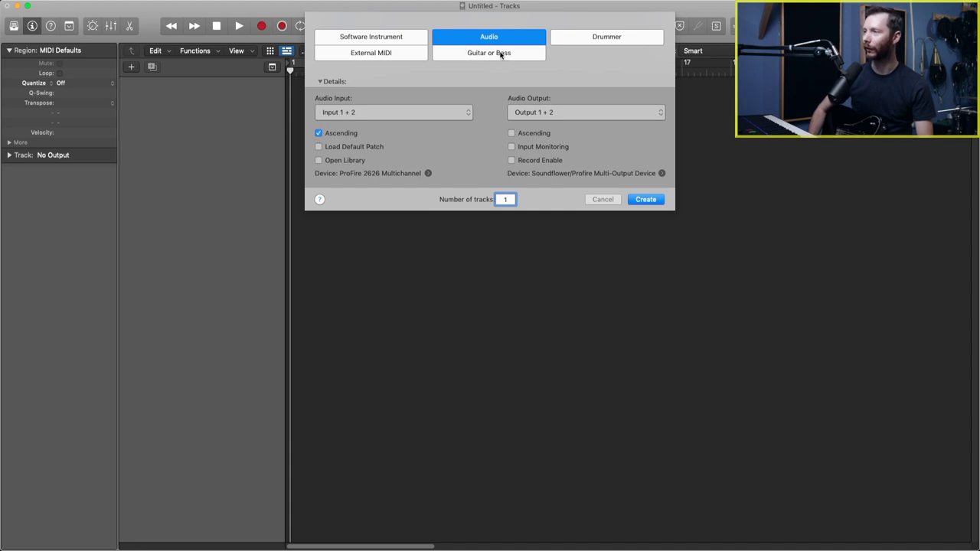
Step: Keep the new track type as Audio and keep ProFire 2626 Multichannel as the input device
click(501, 55)
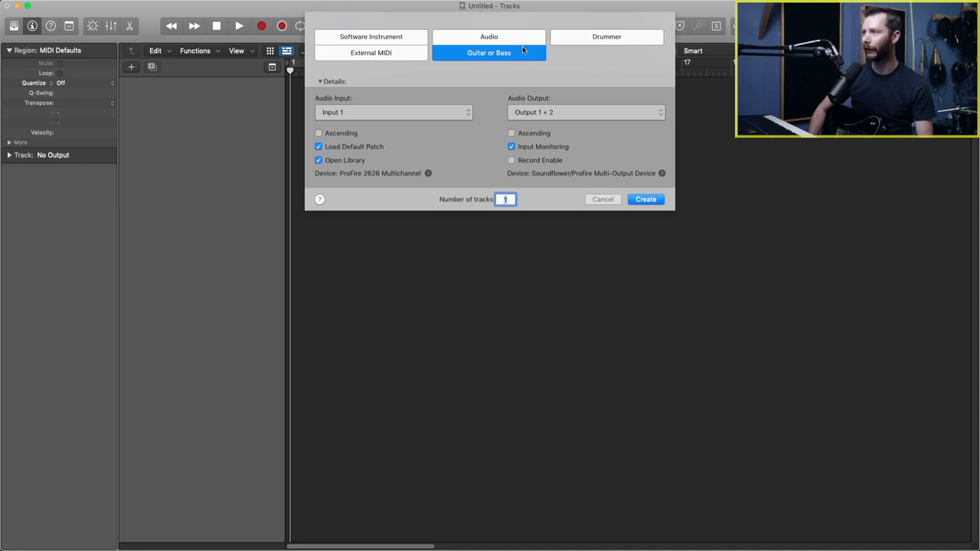
click(485, 37)
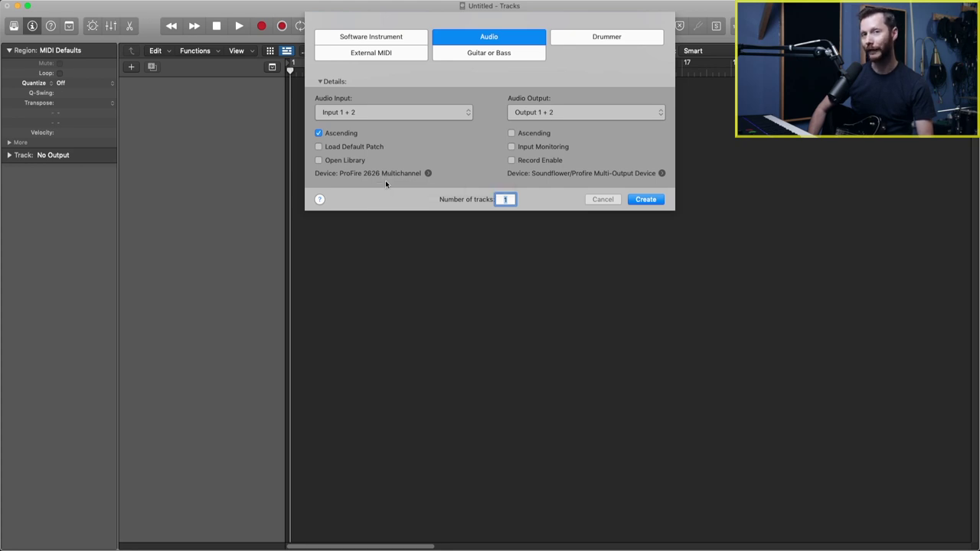
click(428, 174)
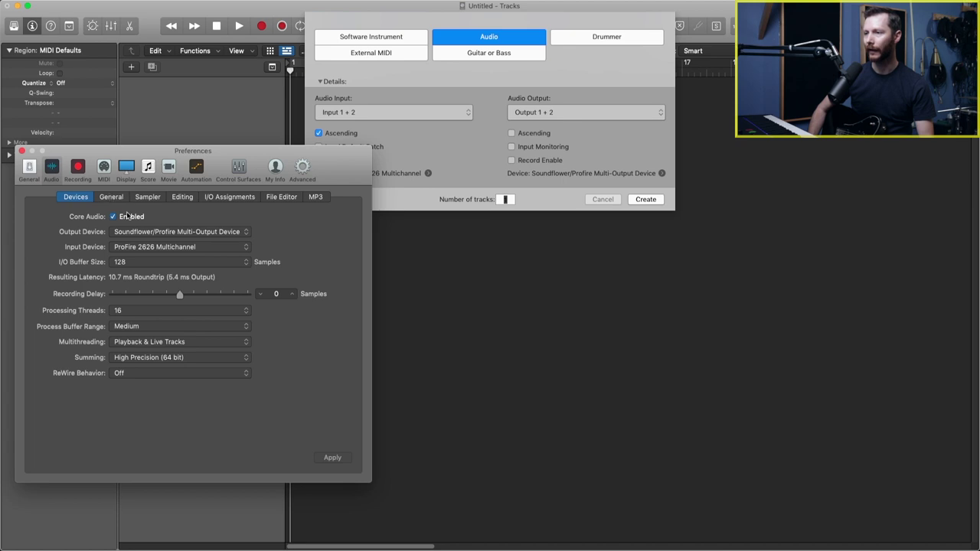
click(132, 251)
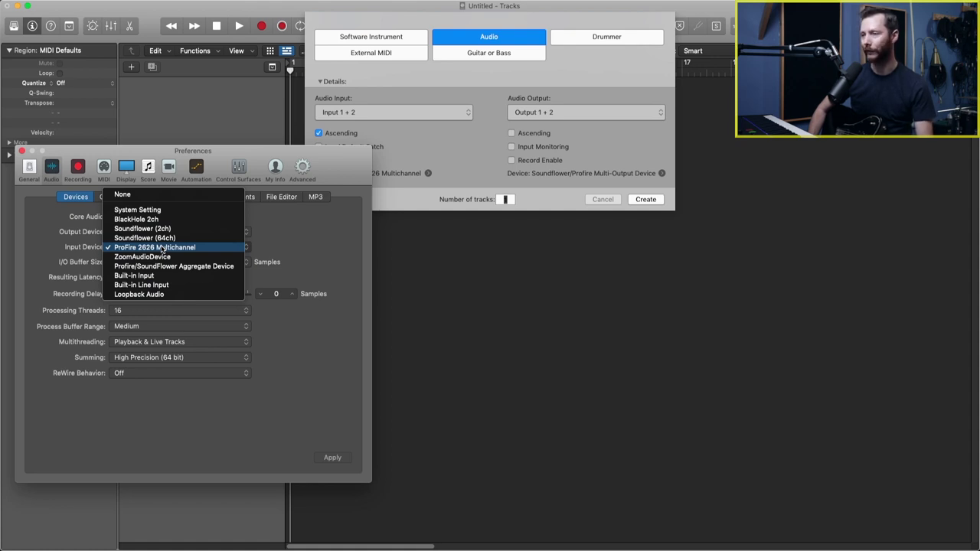
click(161, 249)
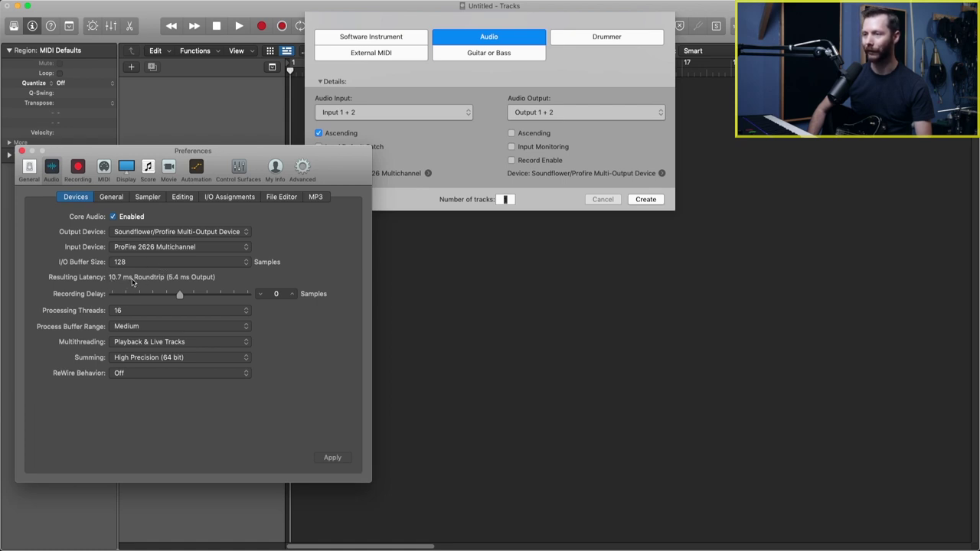
Step: Try a 1024-sample I/O buffer size, then set it back to 128 samples
click(138, 265)
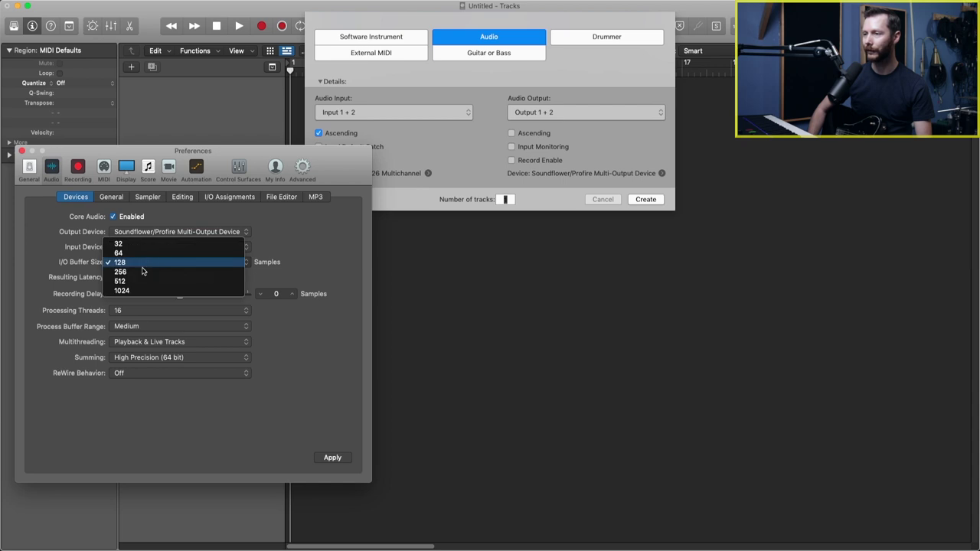
click(126, 292)
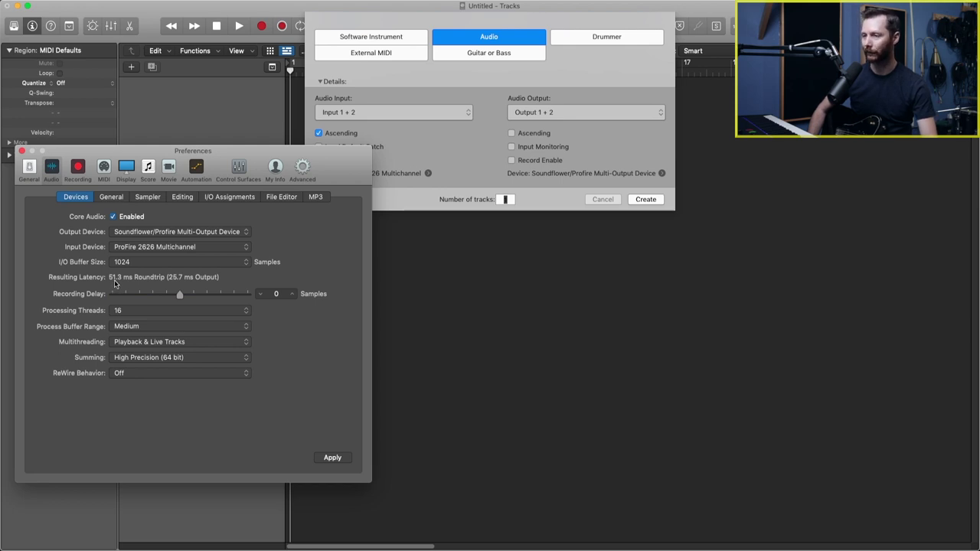
click(142, 264)
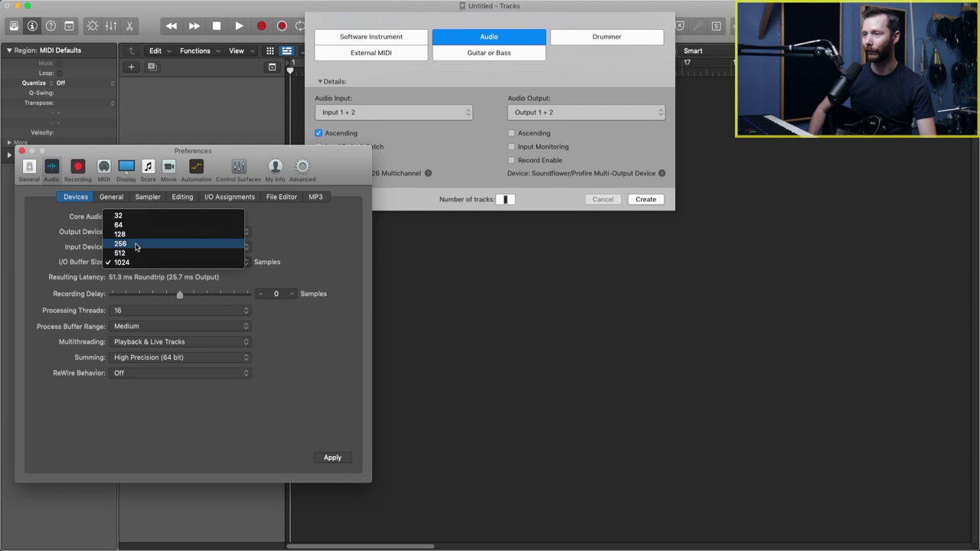
click(142, 239)
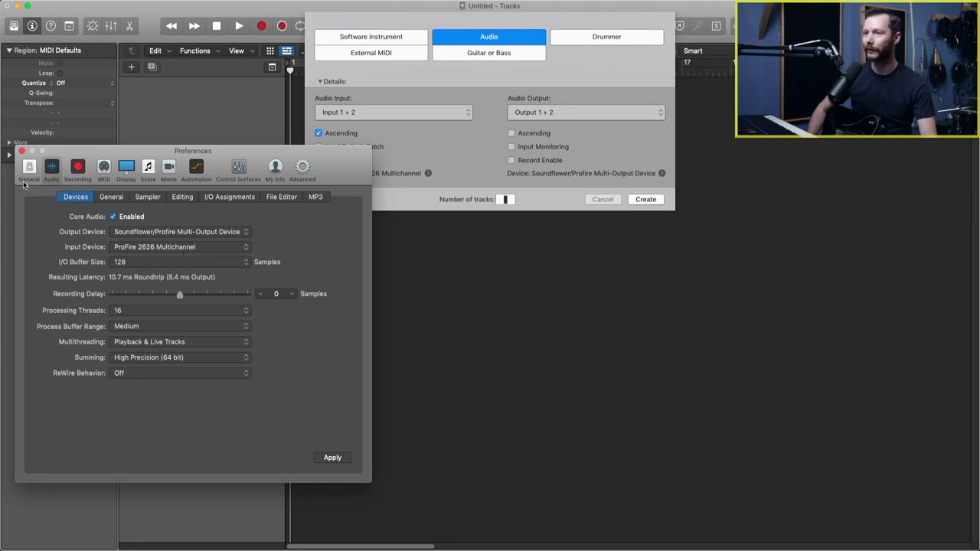
Step: Close Preferences and create one new audio track with its input set to Input 2
click(20, 151)
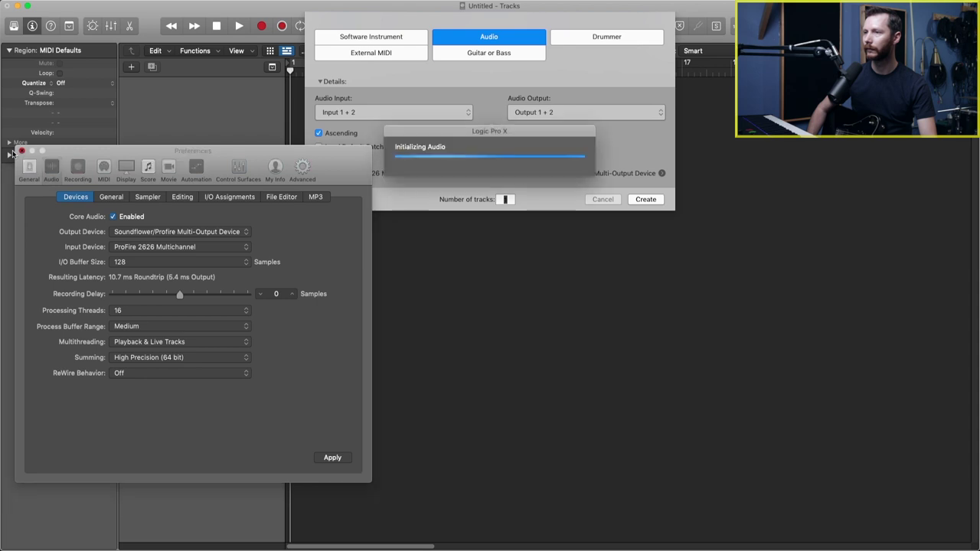
click(369, 113)
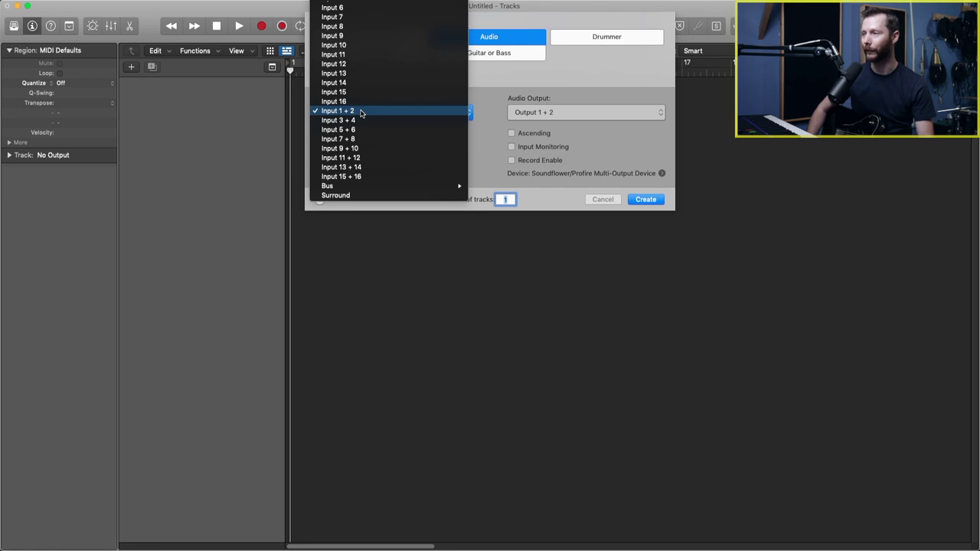
scroll(363, 113, up, 3)
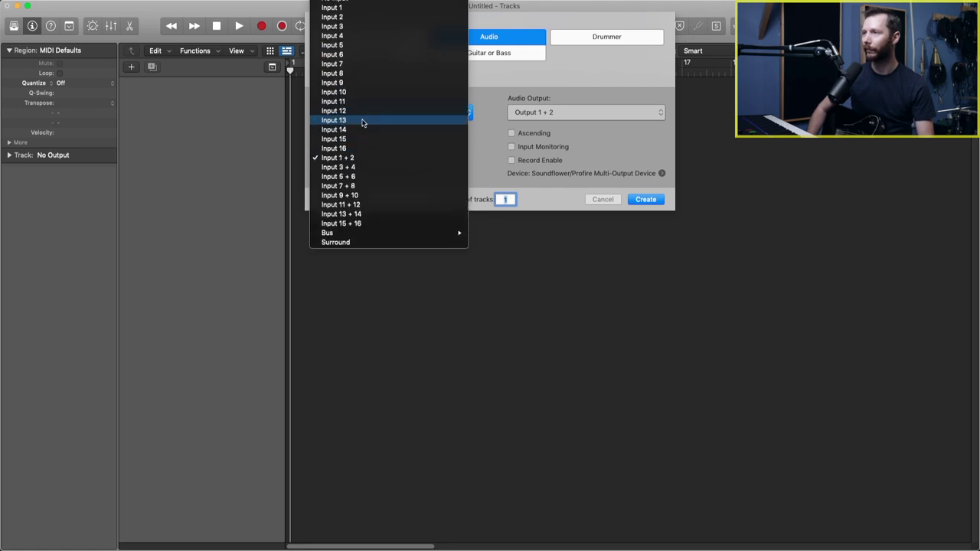
click(364, 18)
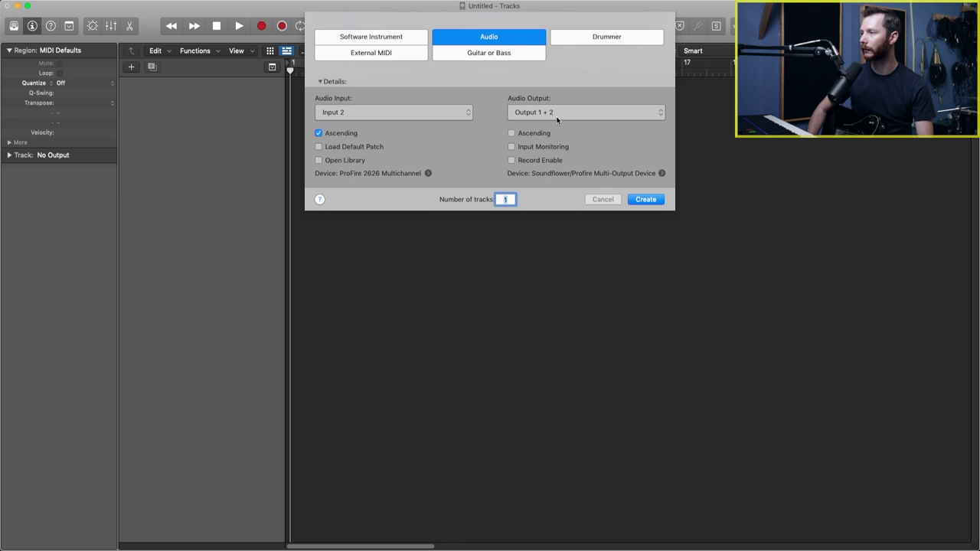
click(645, 200)
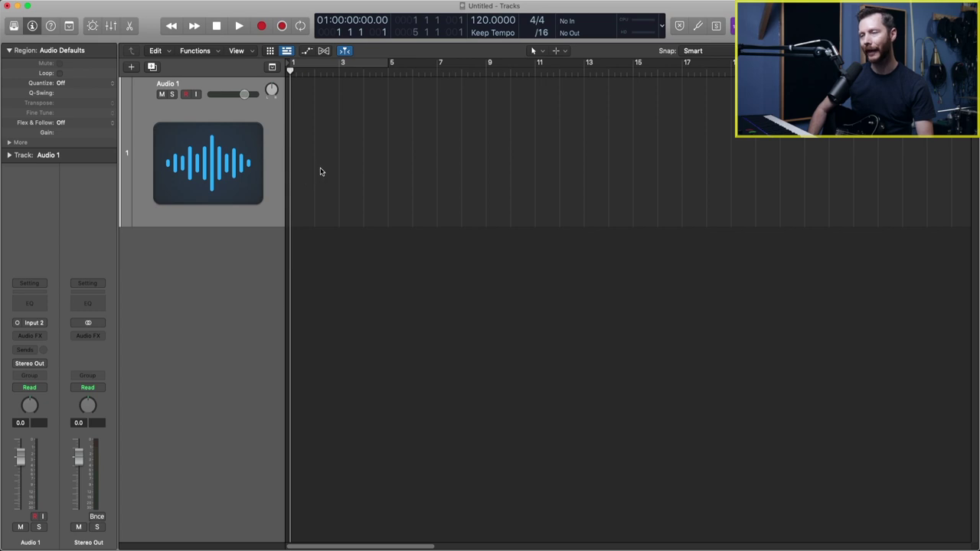
Step: Rename the Audio 1 track to 'Electric Guitar'
double_click(184, 84)
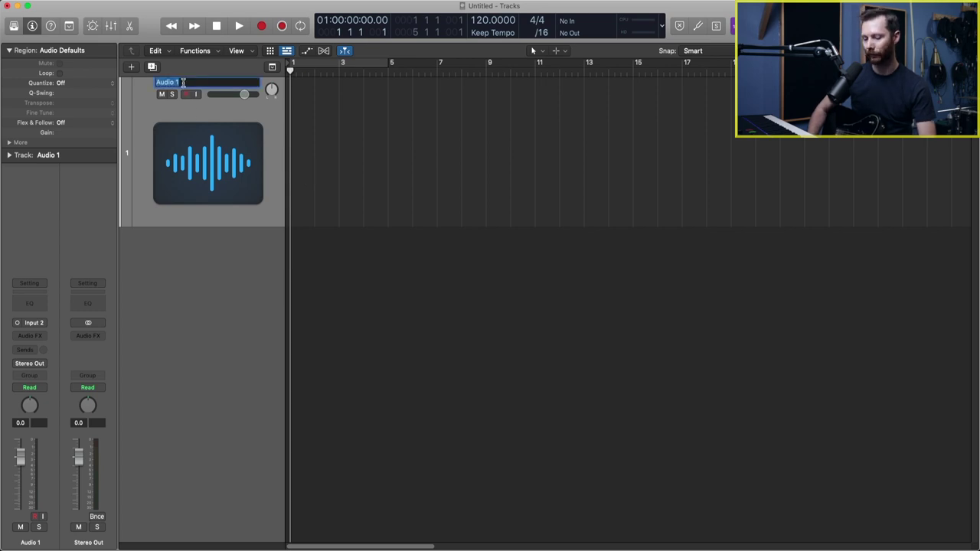
text(Electri)
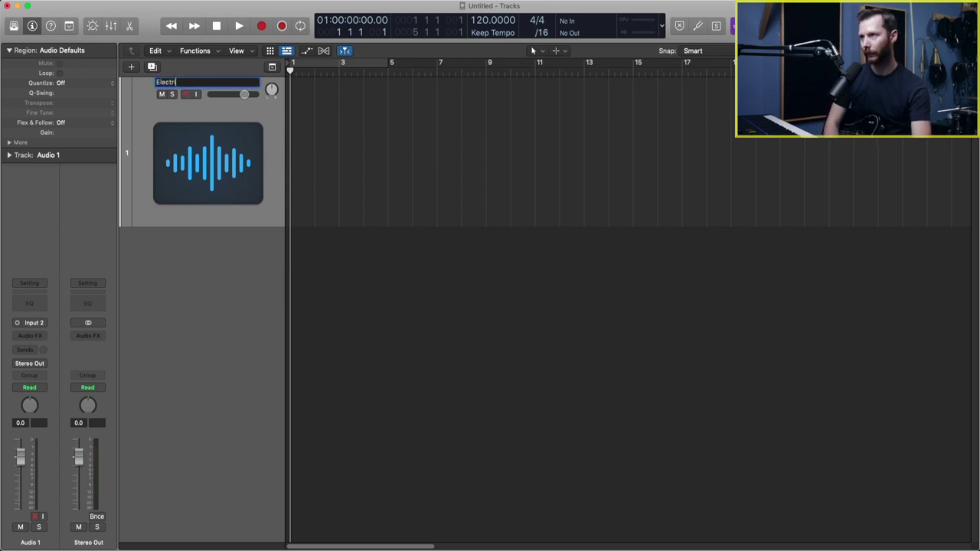
text(c Guitar)
key(Return)
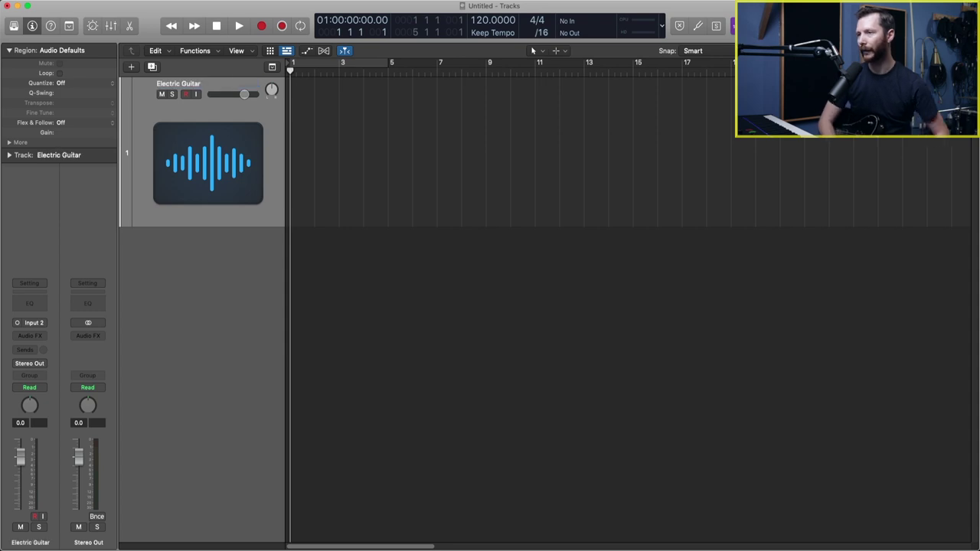
Step: Give the track an electric guitar icon from the Guitar category
ctrl+click(194, 172)
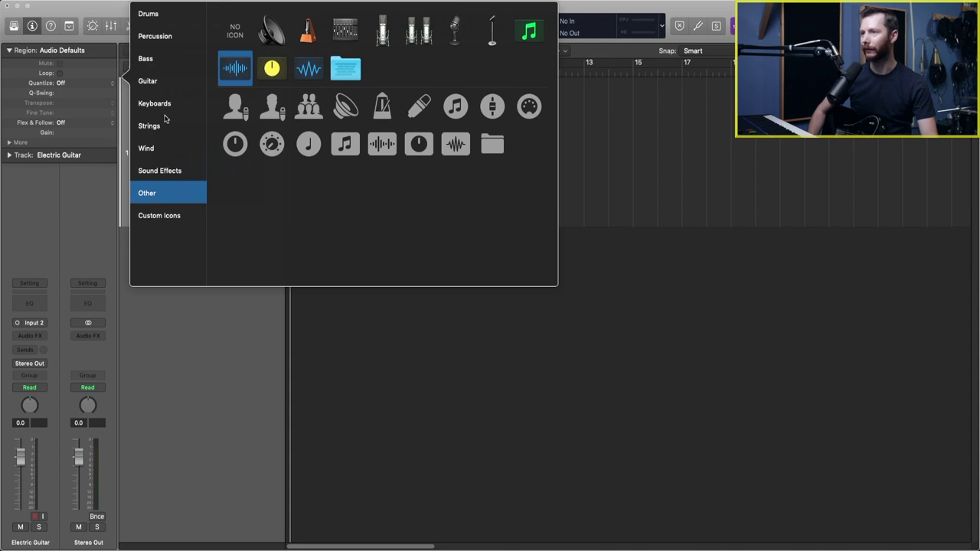
click(170, 81)
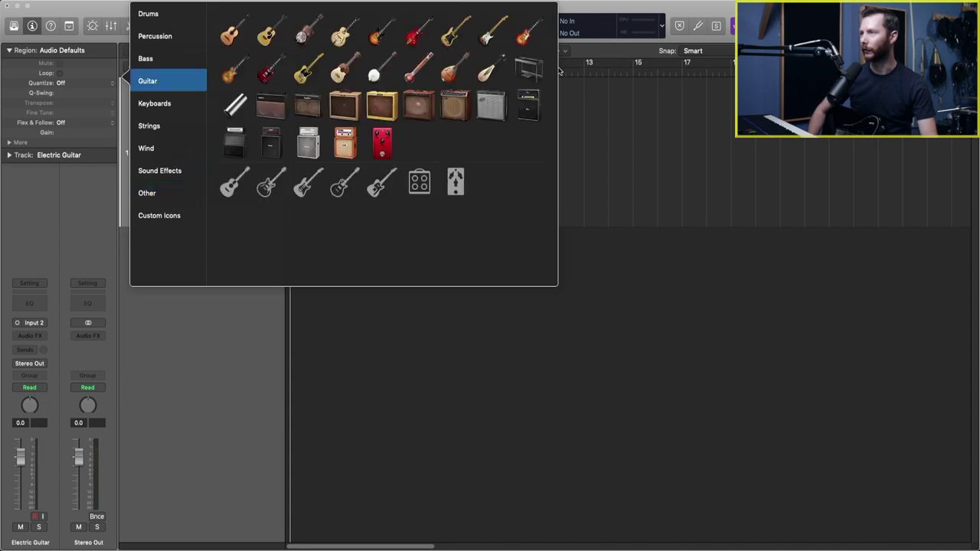
click(455, 35)
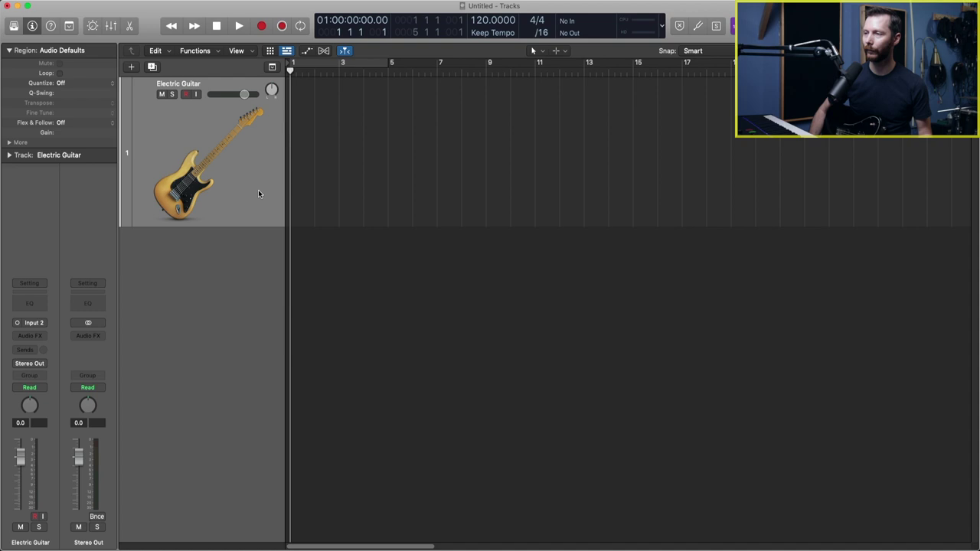
Step: Record-enable the Electric Guitar track, then toggle arming on and off with Alt+R
click(185, 94)
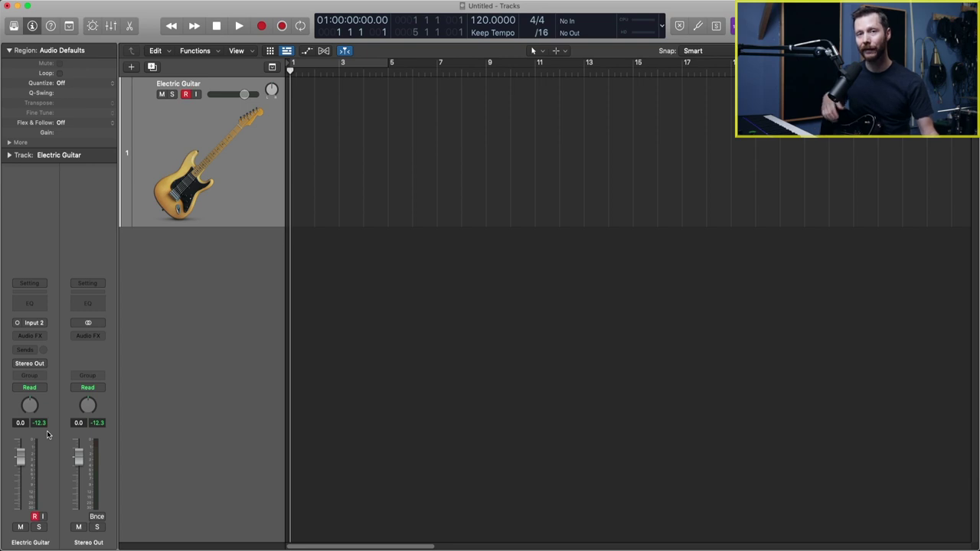
key(alt+r)
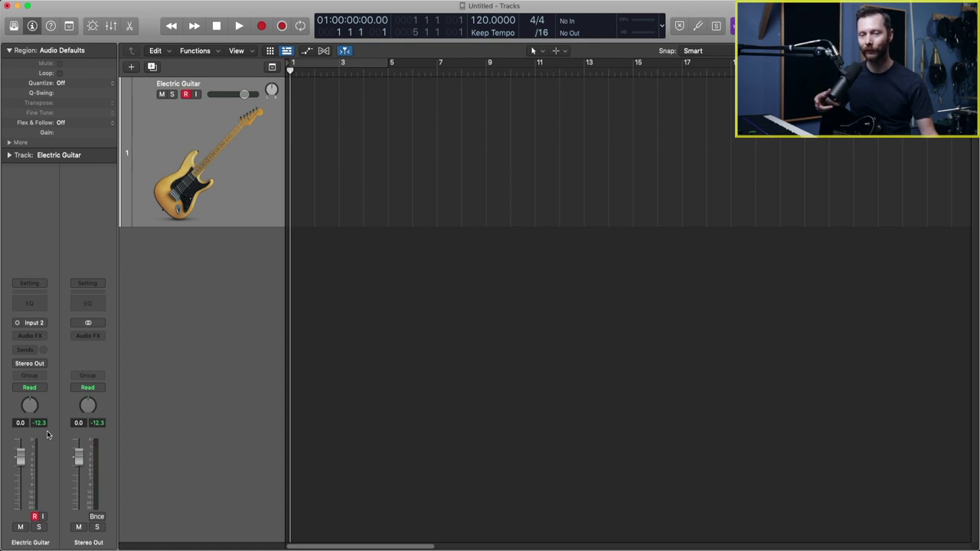
key(alt+r)
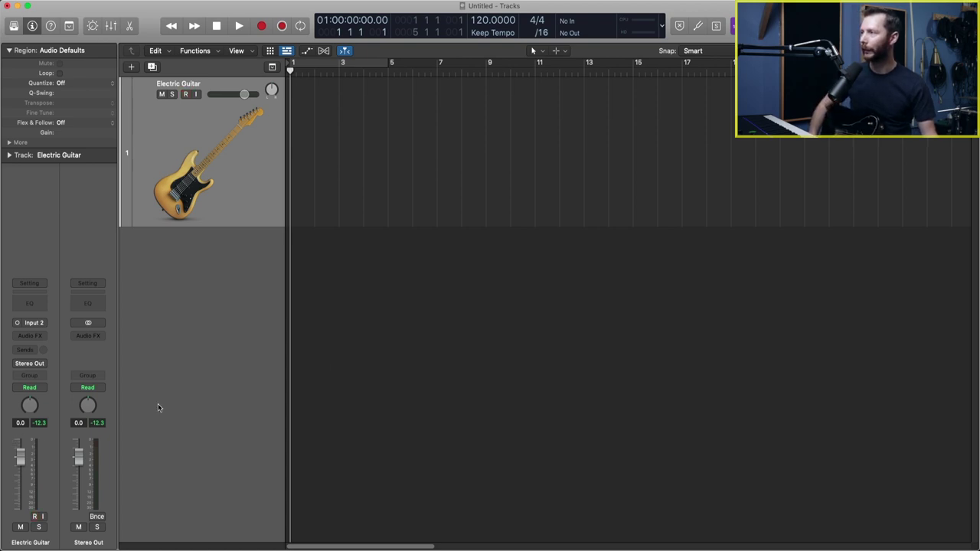
Step: Check tuning in the Tuner for Input 2 with the track armed, then close the Tuner
click(697, 30)
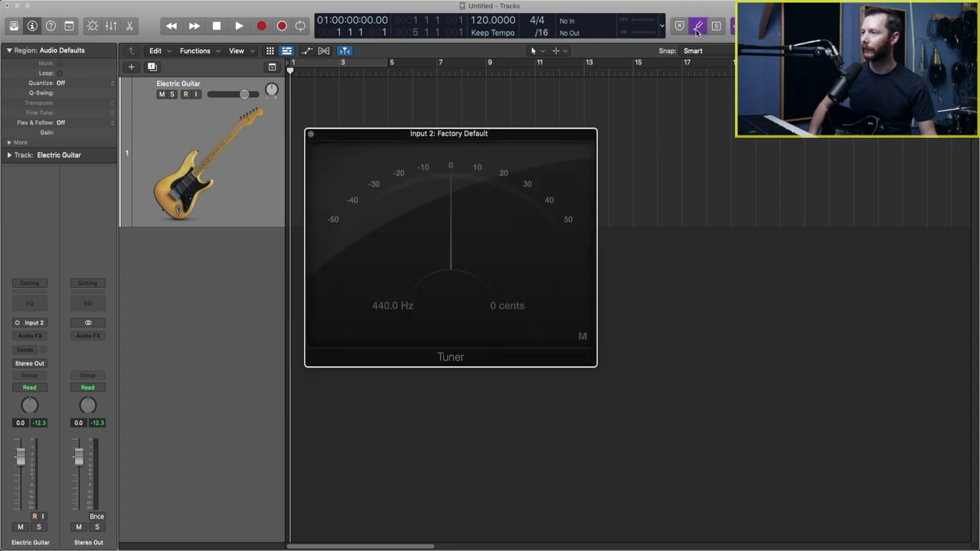
key(alt+r)
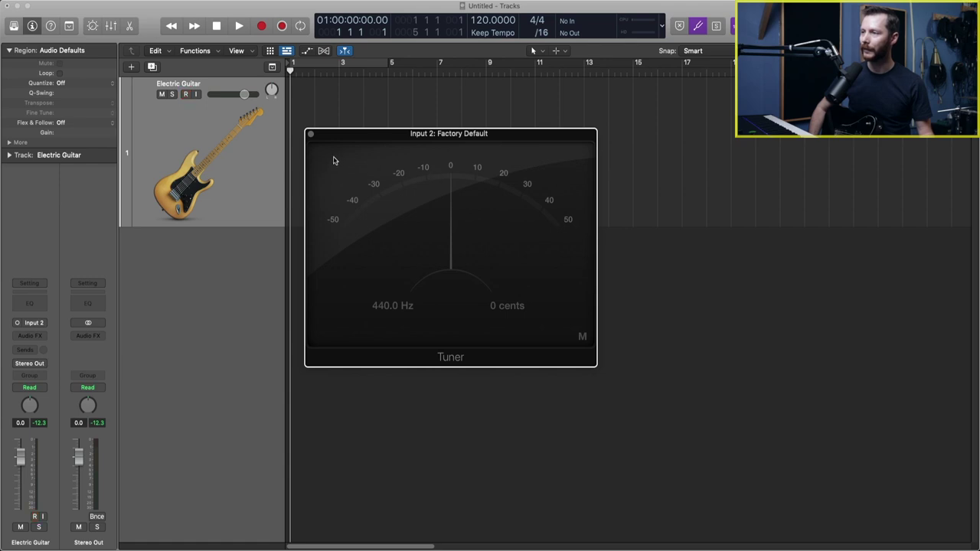
click(311, 133)
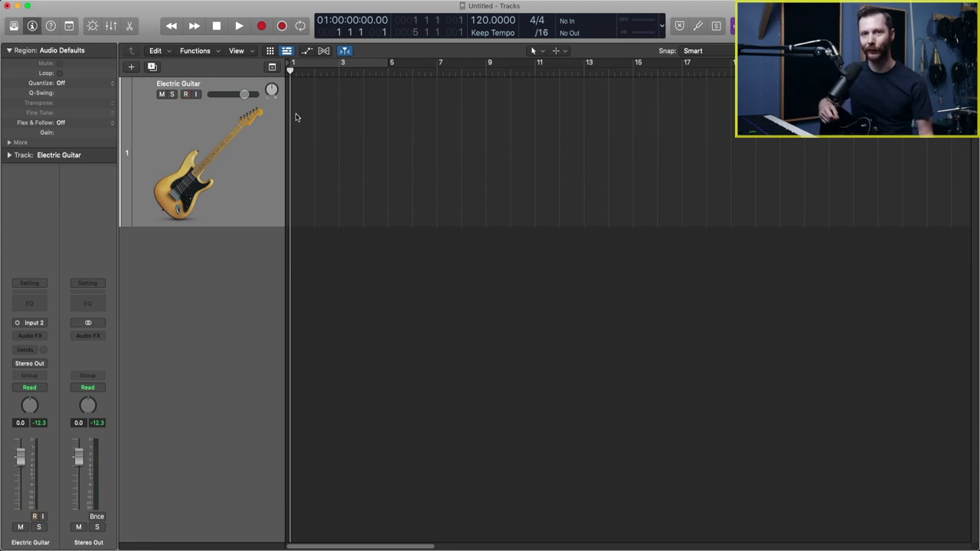
Step: Turn on the guitar track's input monitoring and bring up the Audio General preferences
click(196, 94)
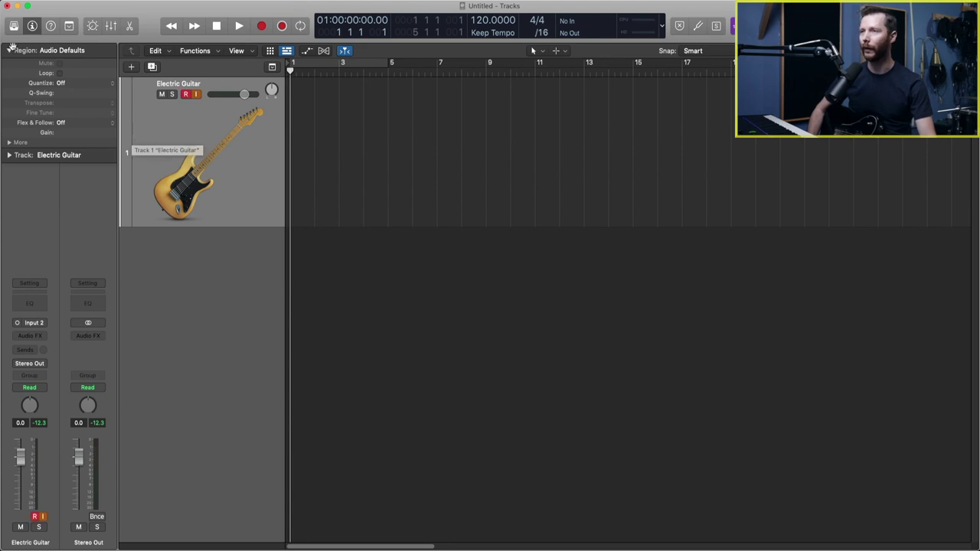
click(57, 2)
mouse_move(68, 23)
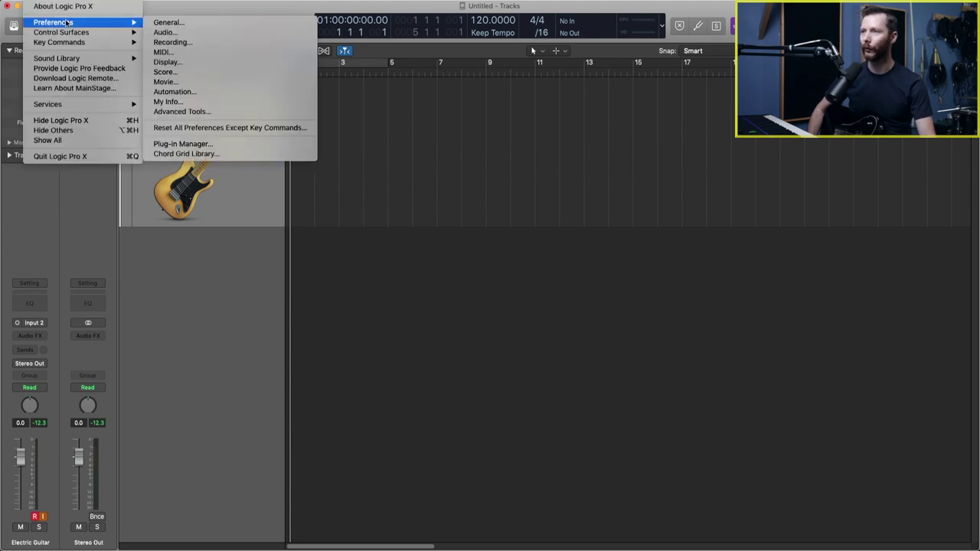
click(179, 33)
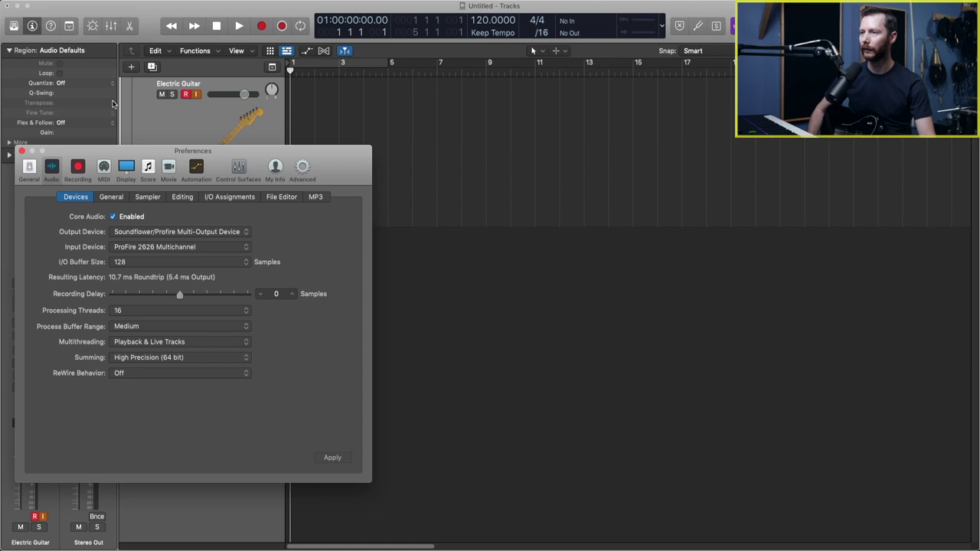
click(111, 197)
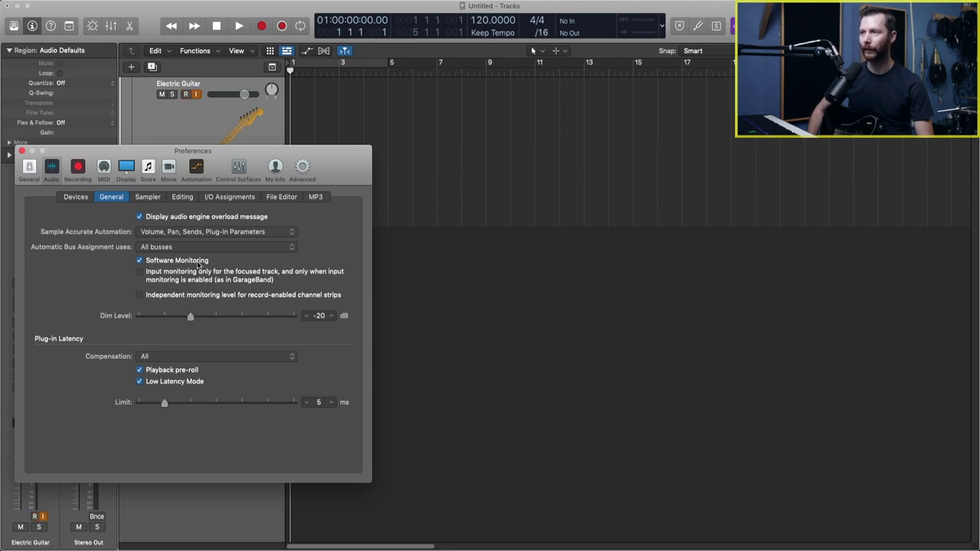
Step: Uncheck 'Input monitoring only for the focused track' and leave the track's input monitoring off
click(194, 96)
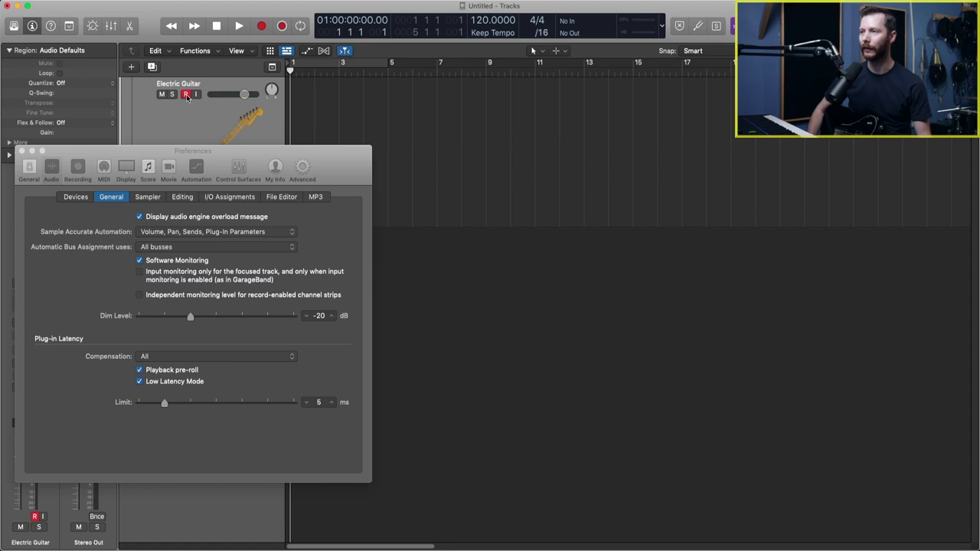
click(190, 151)
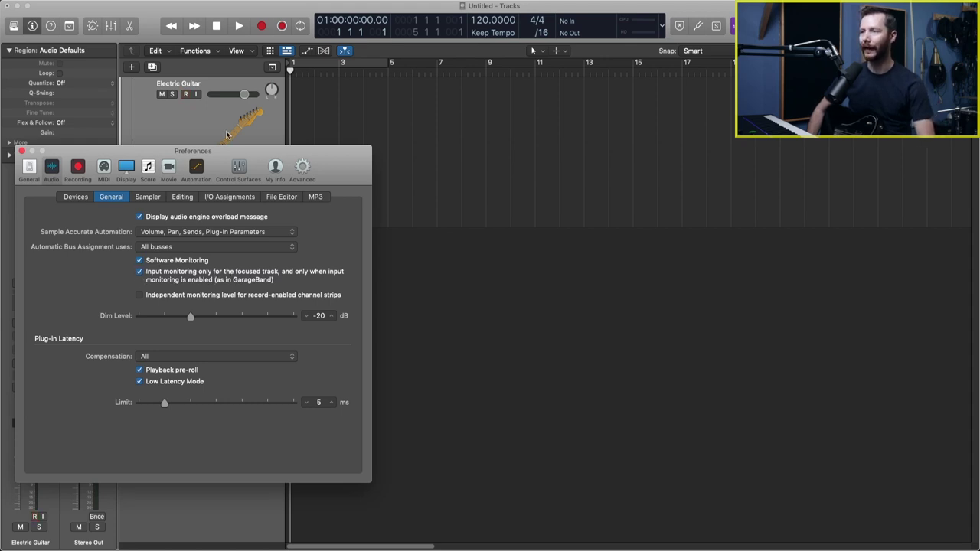
click(193, 94)
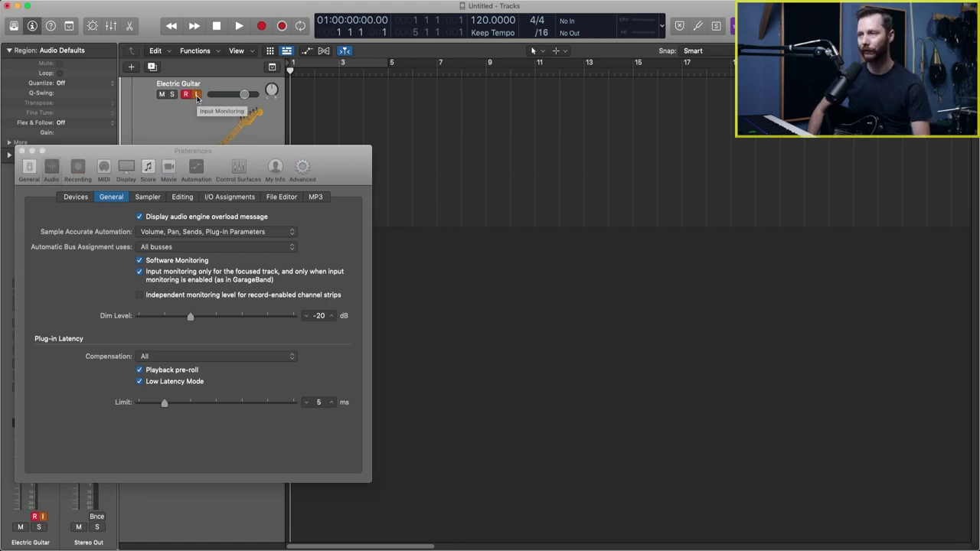
click(139, 272)
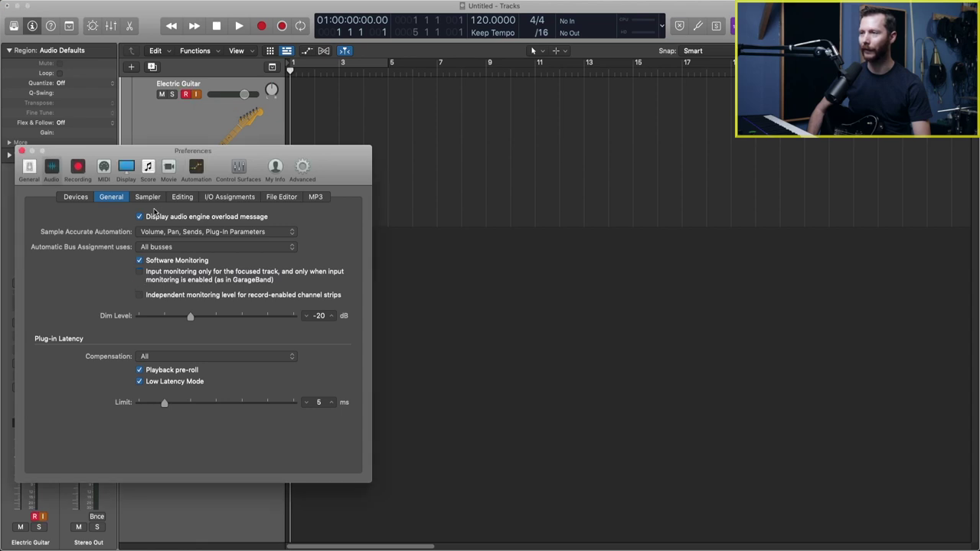
click(195, 95)
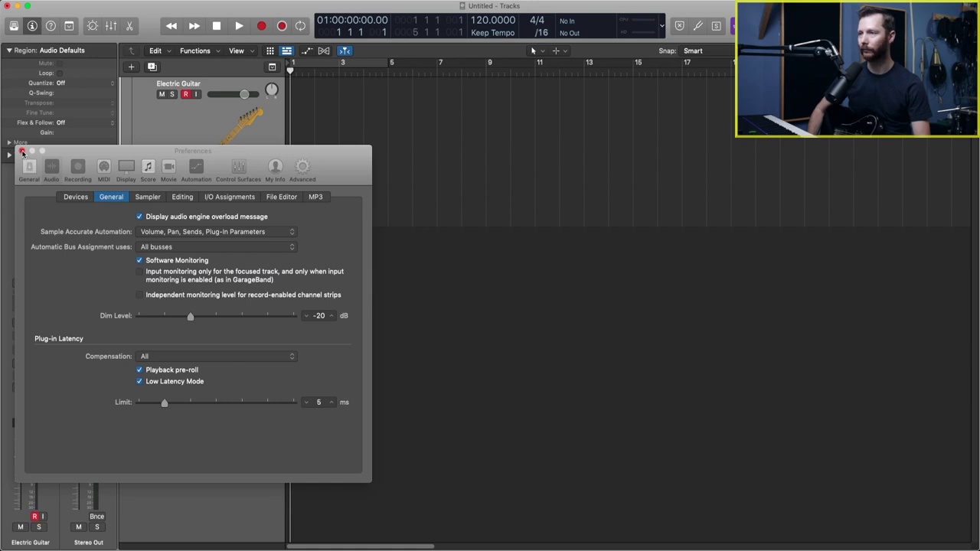
Step: Close the Preferences window
click(22, 153)
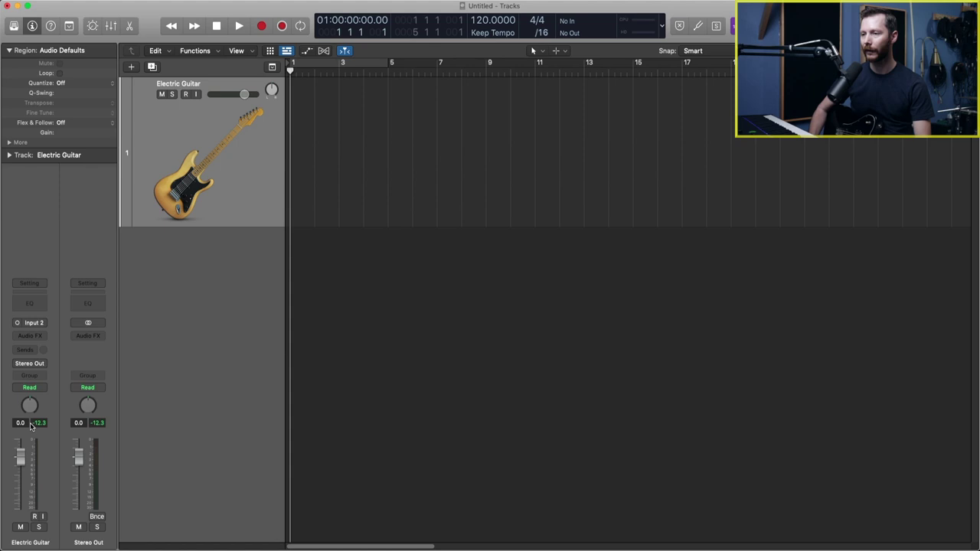
Step: Open the Audio FX plug-in list on the Electric Guitar channel strip
click(43, 336)
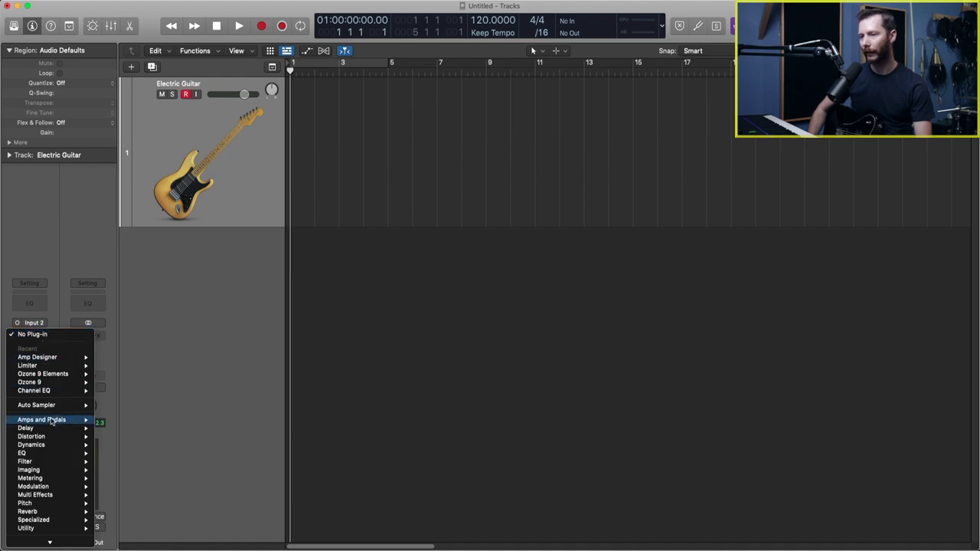
Step: Insert Amp Designer in Mono from Amps and Pedals on the Electric Guitar track
mouse_move(52, 424)
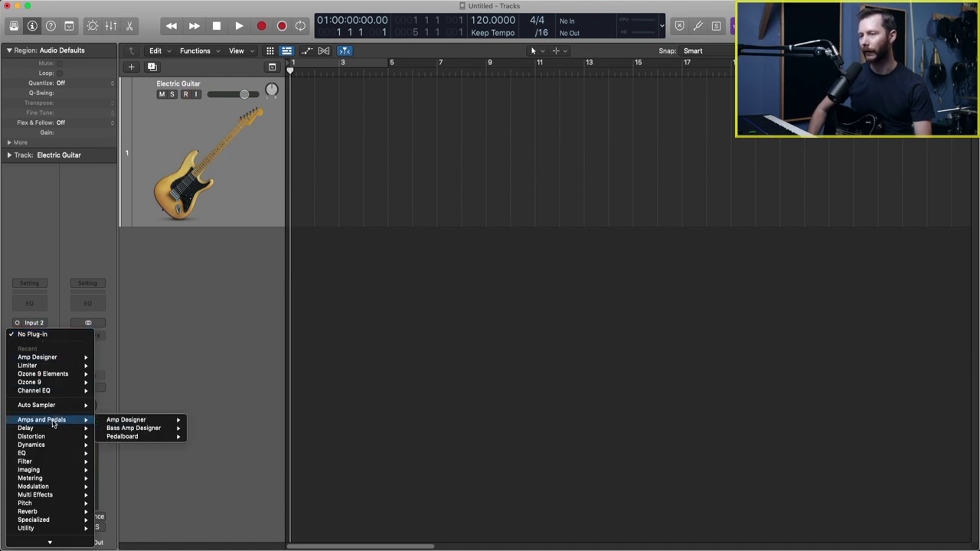
mouse_move(147, 421)
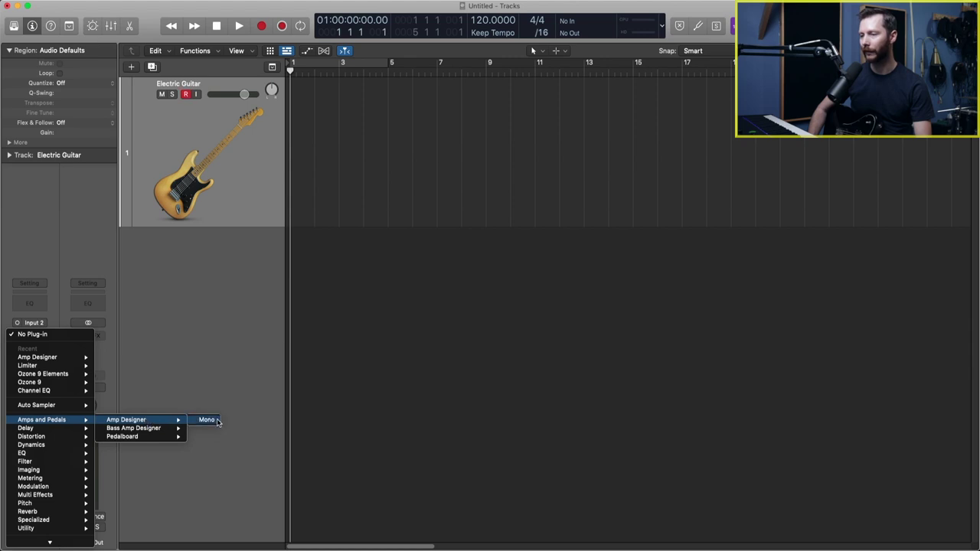
click(216, 422)
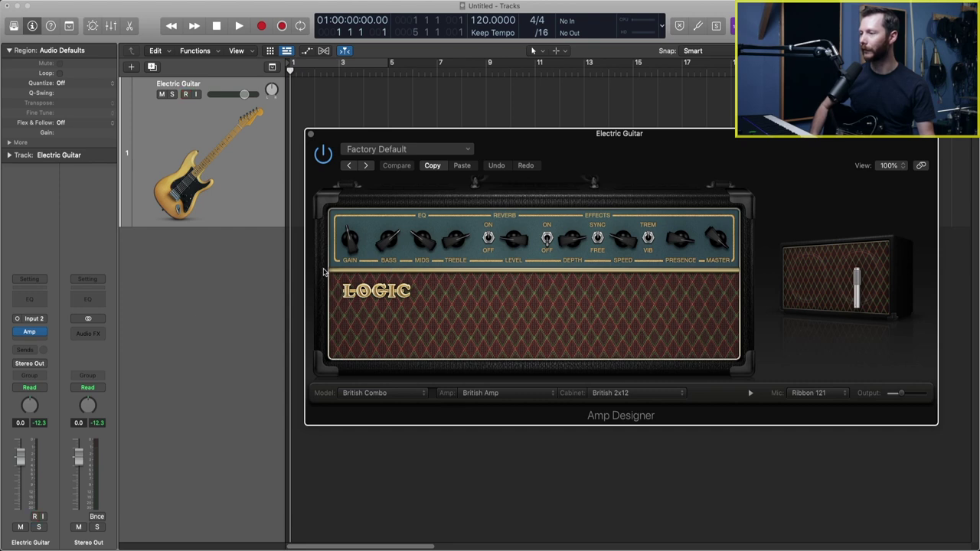
Step: Raise Amp Designer's gain, set the effect speed to 1/16, and record-enable the track
drag(352, 251, 362, 201)
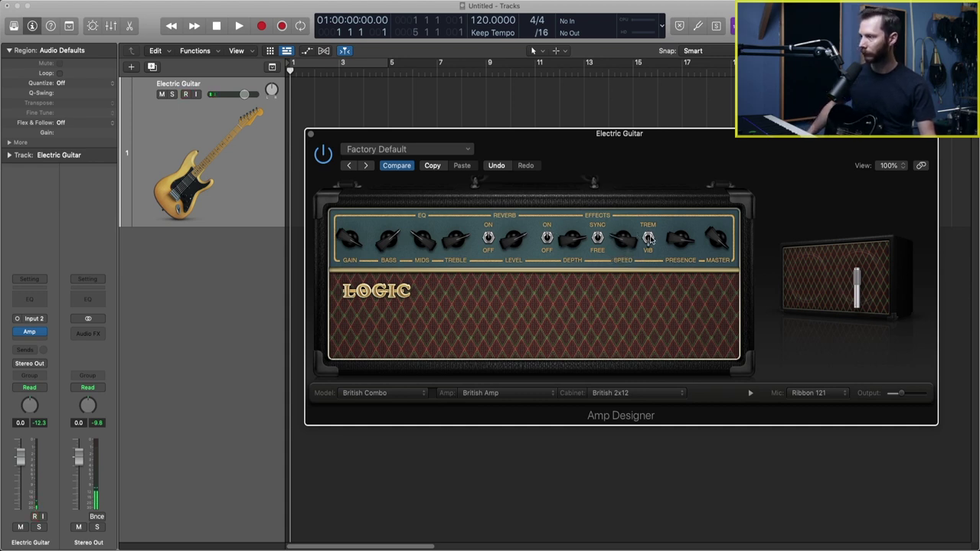
drag(624, 251, 634, 211)
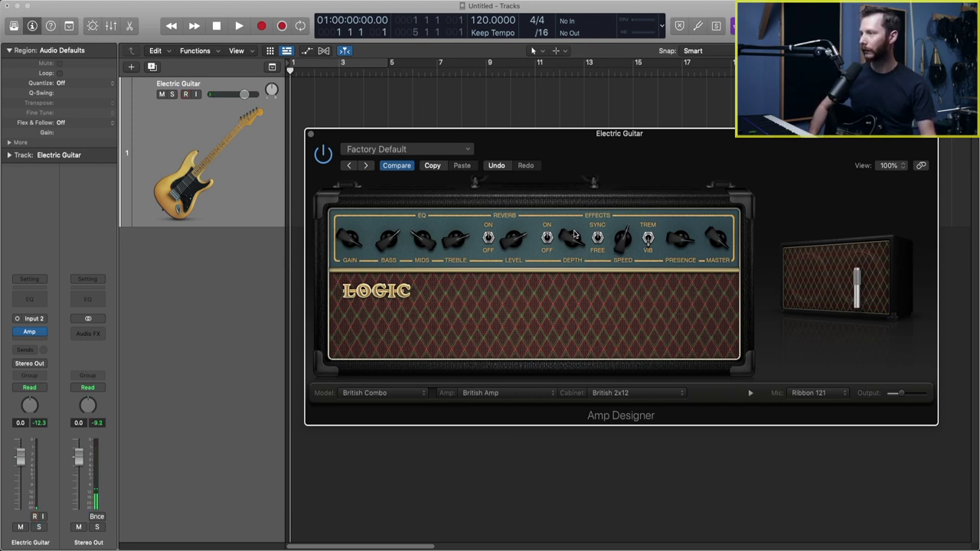
key(alt+r)
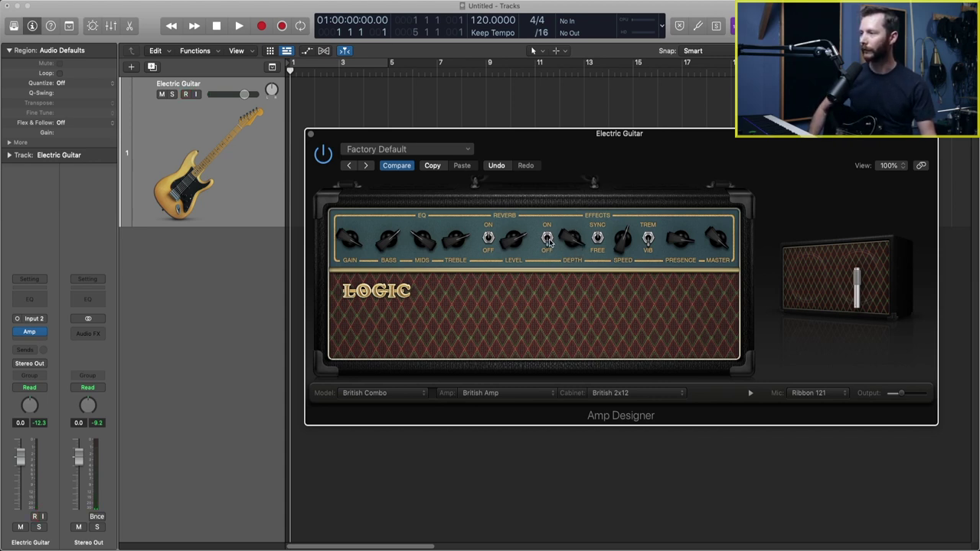
Step: Move the cabinet mic across the speaker, try Dynamic 57 and Dynamic 421, then keep Ribbon 121
mouse_move(818, 344)
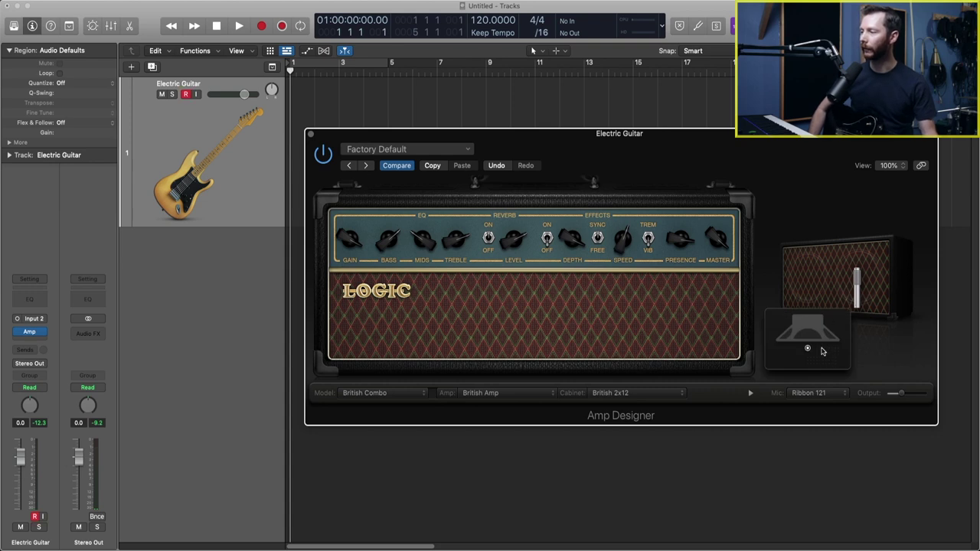
drag(809, 350, 799, 326)
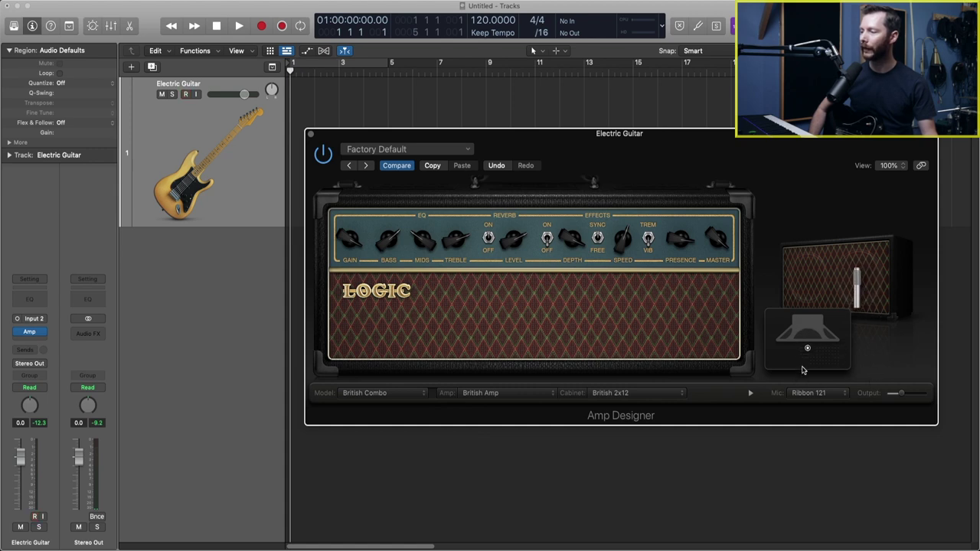
click(806, 394)
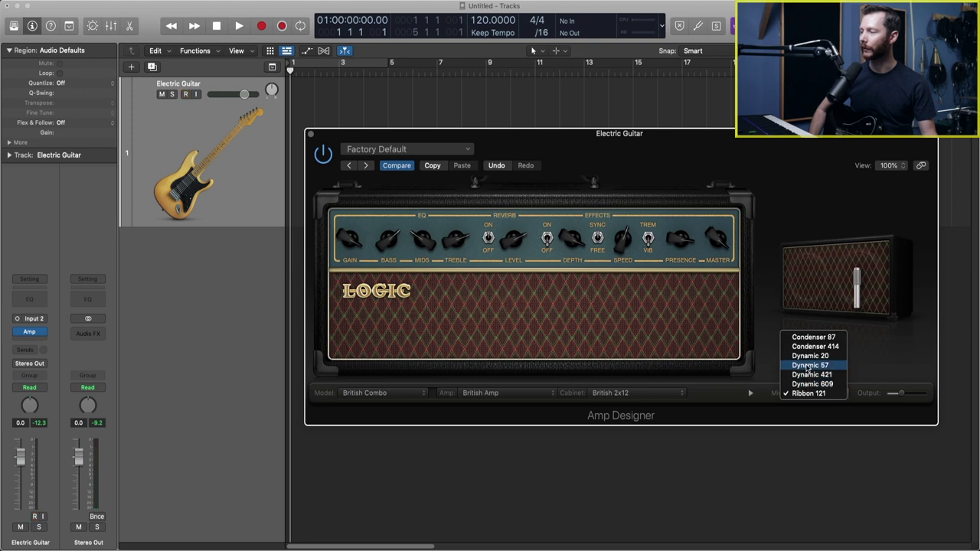
click(807, 366)
click(810, 394)
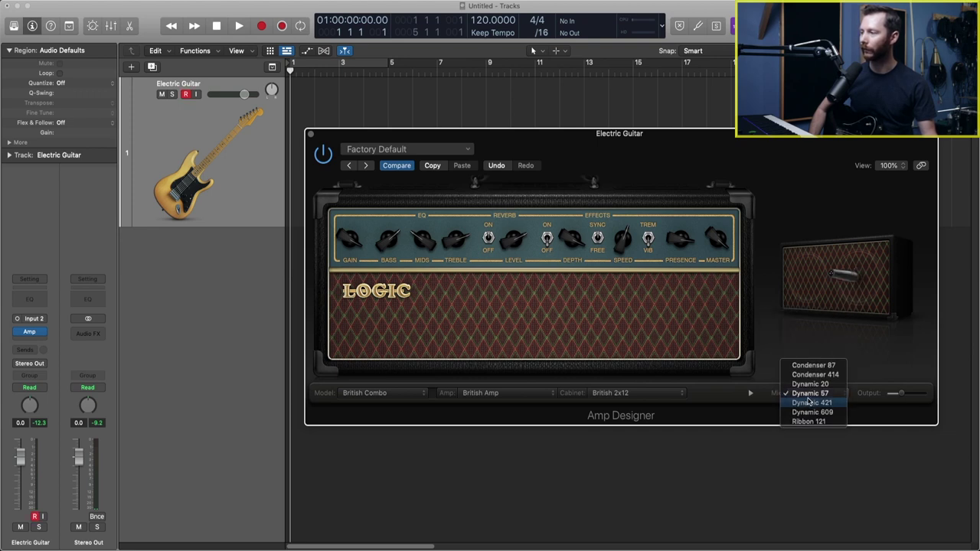
click(812, 402)
click(813, 394)
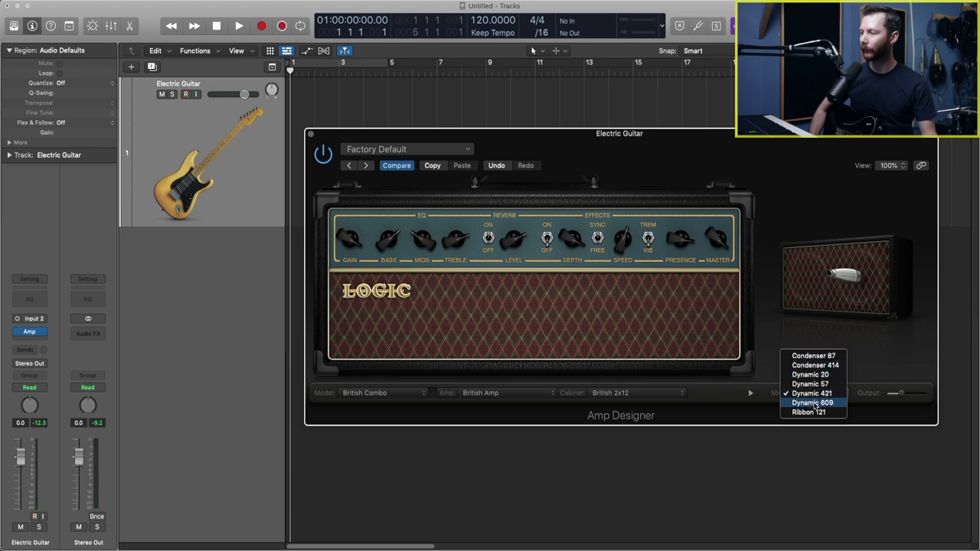
click(812, 411)
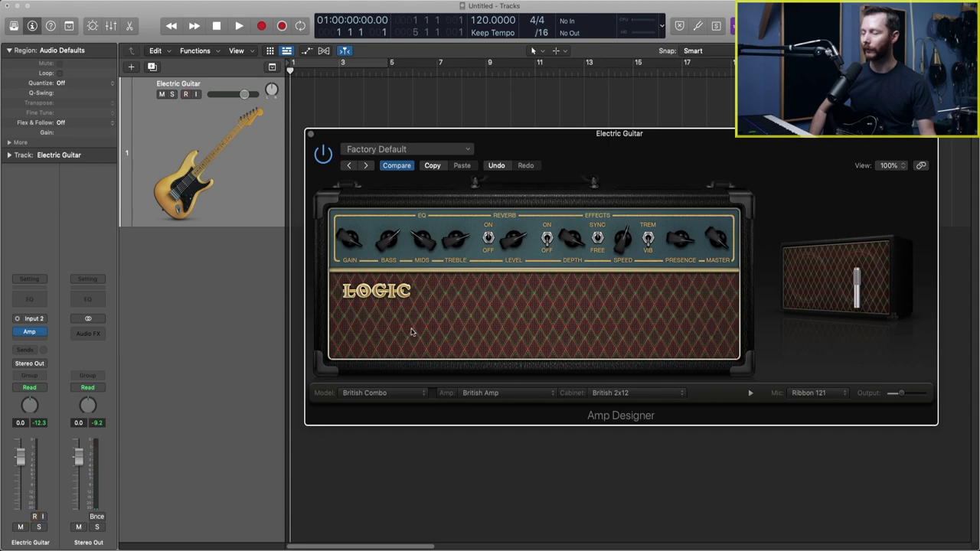
Step: Switch to the Brown Head amp with lowered gain and a Blackface 4x10 cabinet
click(481, 393)
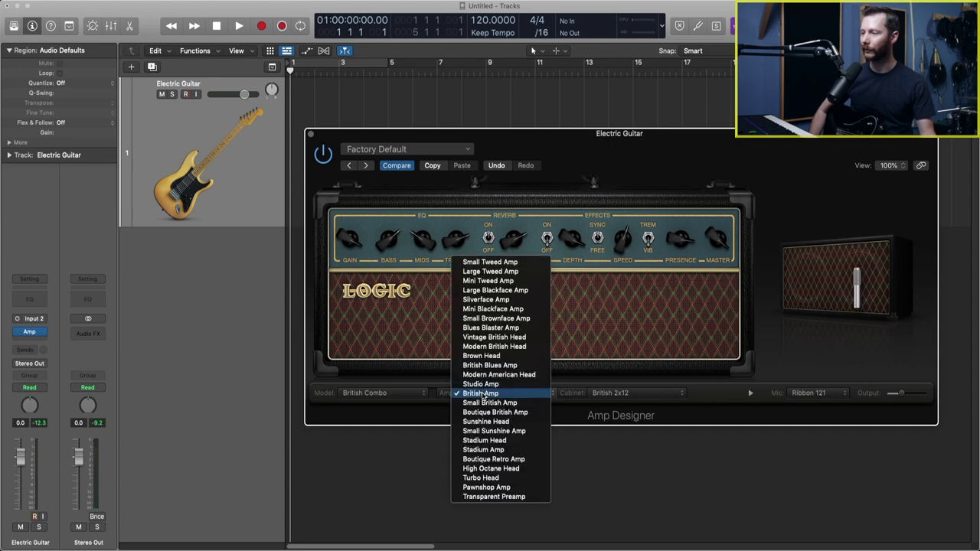
click(481, 356)
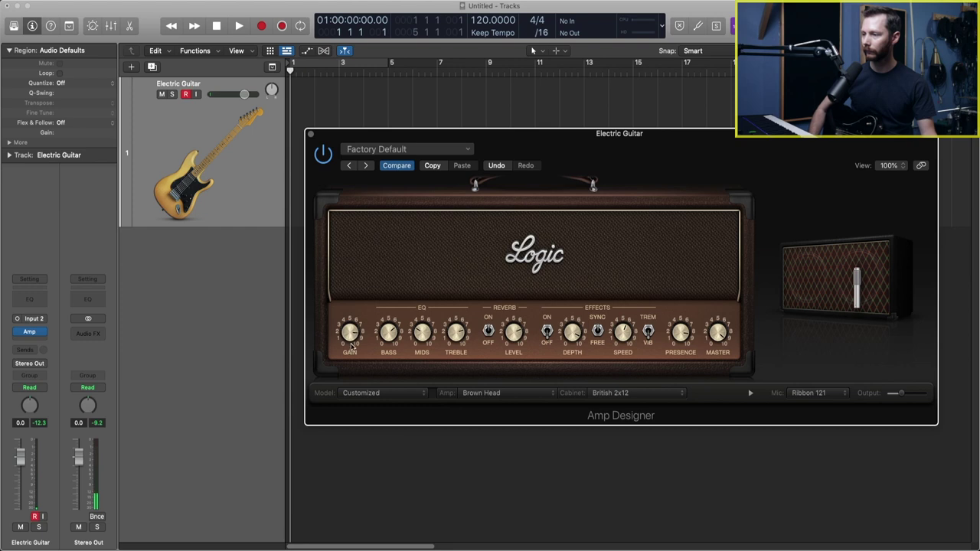
drag(350, 346, 350, 366)
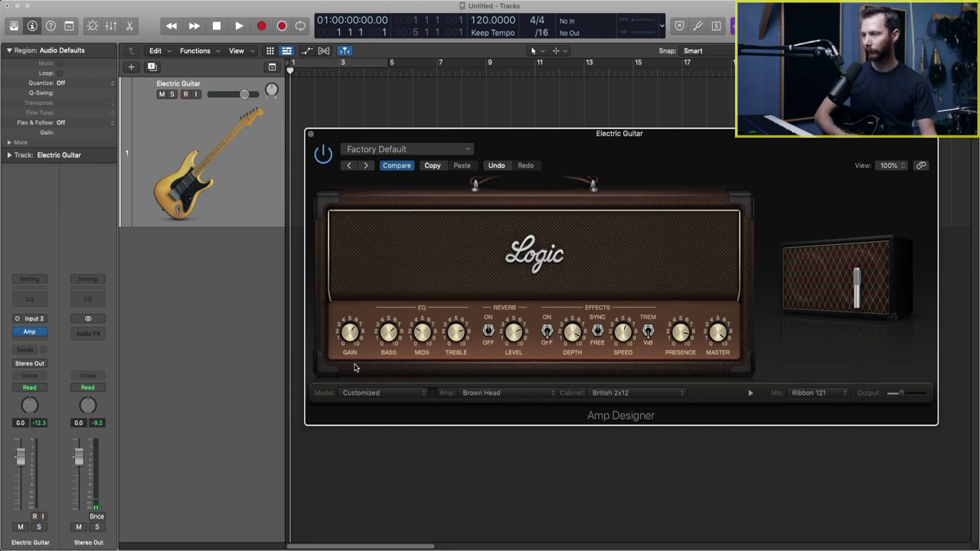
click(613, 397)
click(614, 332)
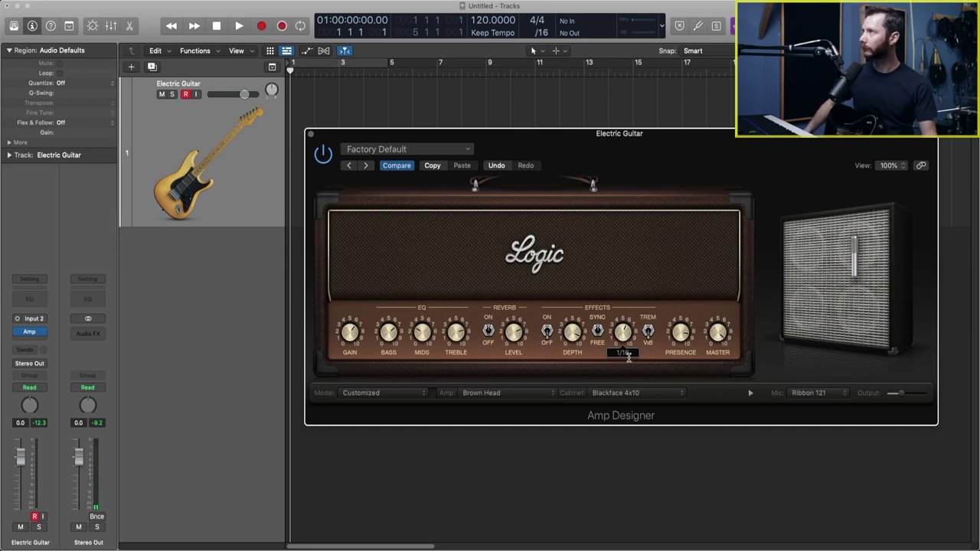
Step: Try Small Brownface Combo and other amp models, ending on Mini Tweed Combo
click(373, 394)
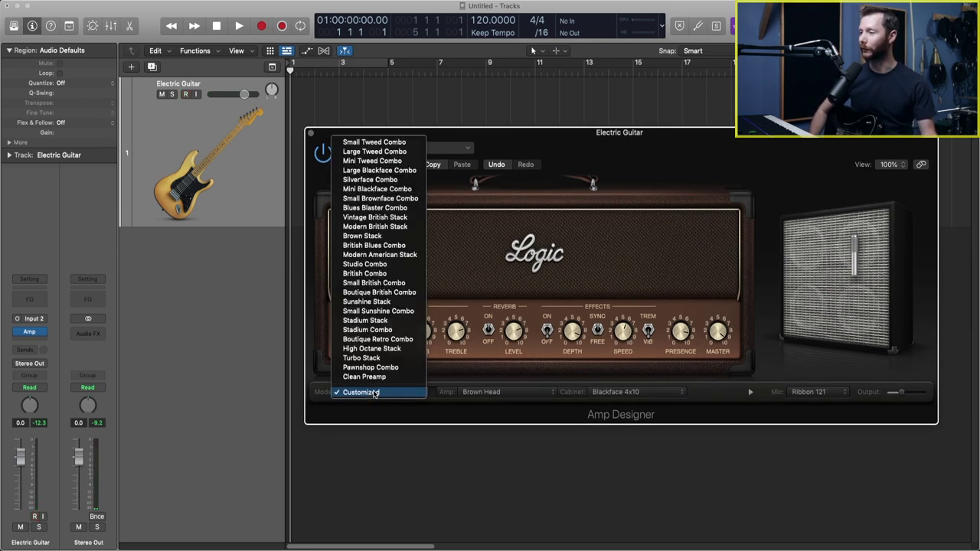
click(380, 198)
click(397, 392)
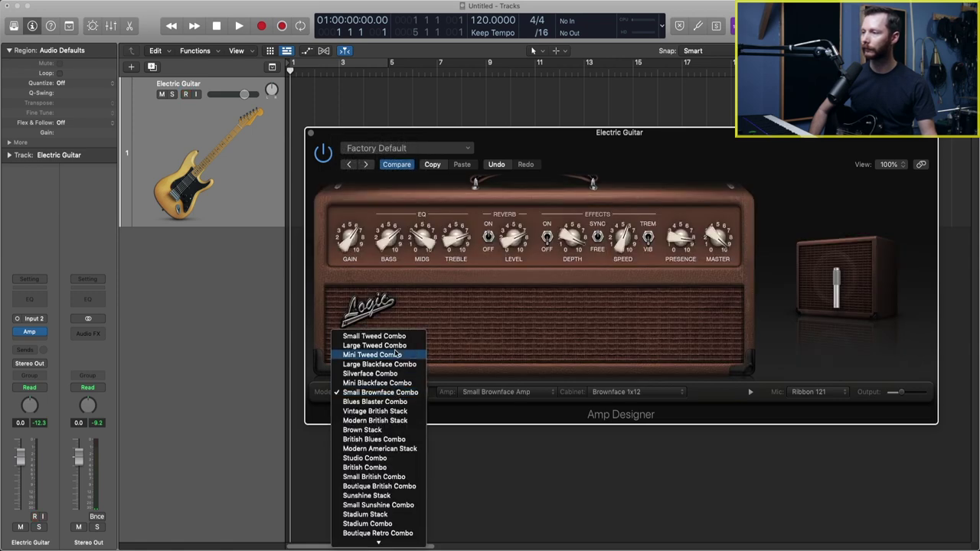
click(397, 354)
click(395, 392)
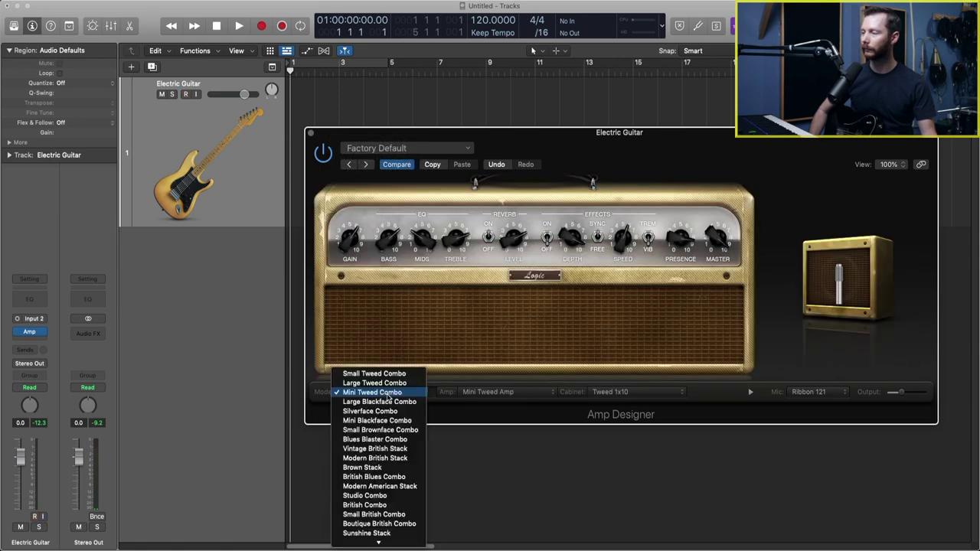
click(379, 450)
scroll(376, 395, up, 2)
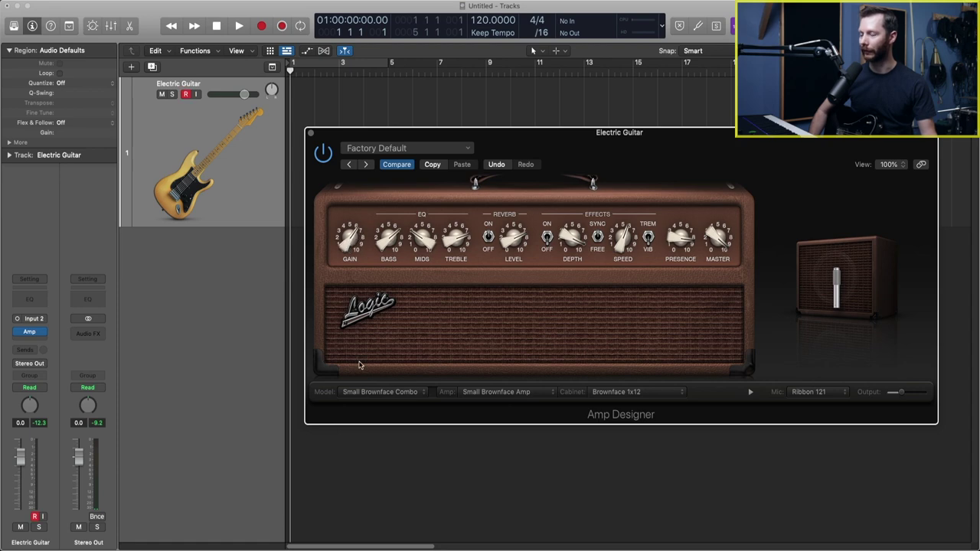
click(372, 393)
click(372, 354)
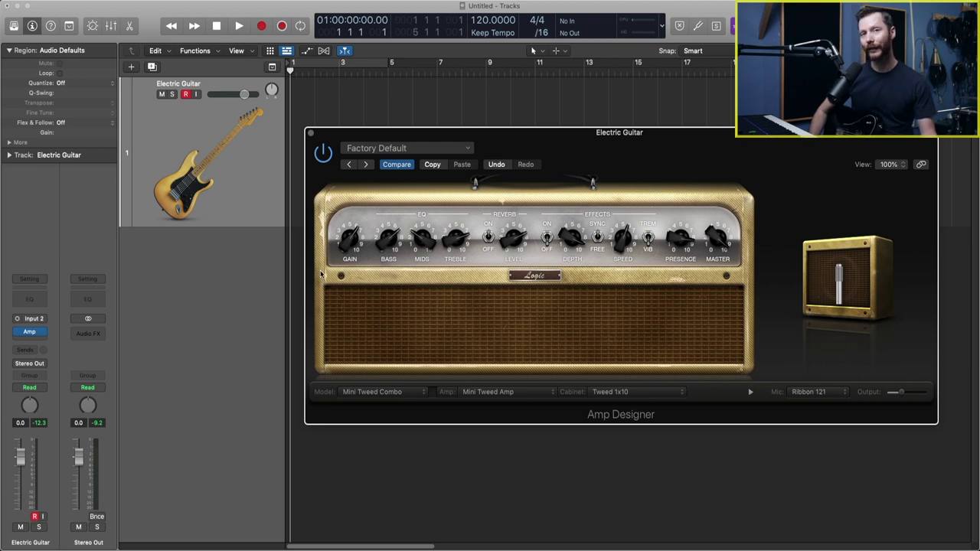
Step: Load the Boutique Retro Distort preset from the amp's preset list
click(370, 148)
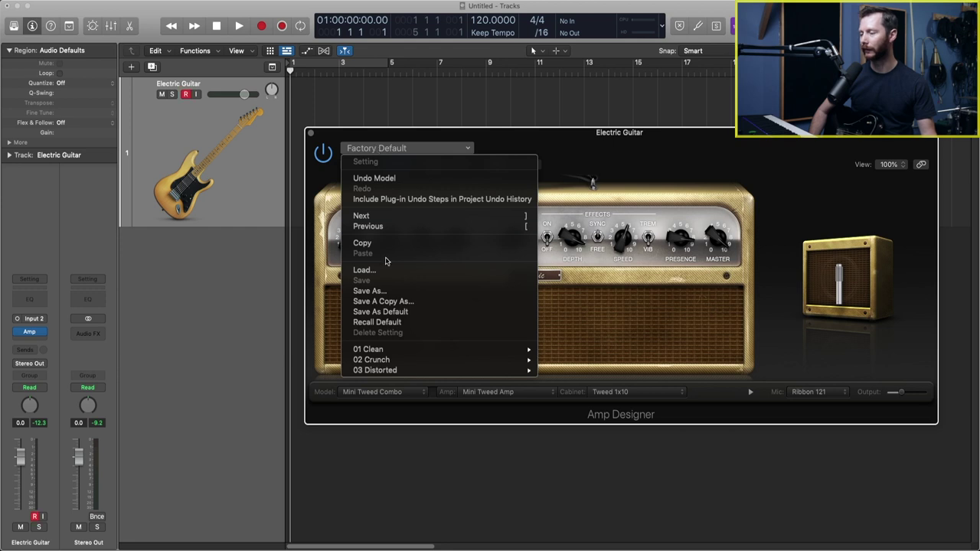
mouse_move(376, 373)
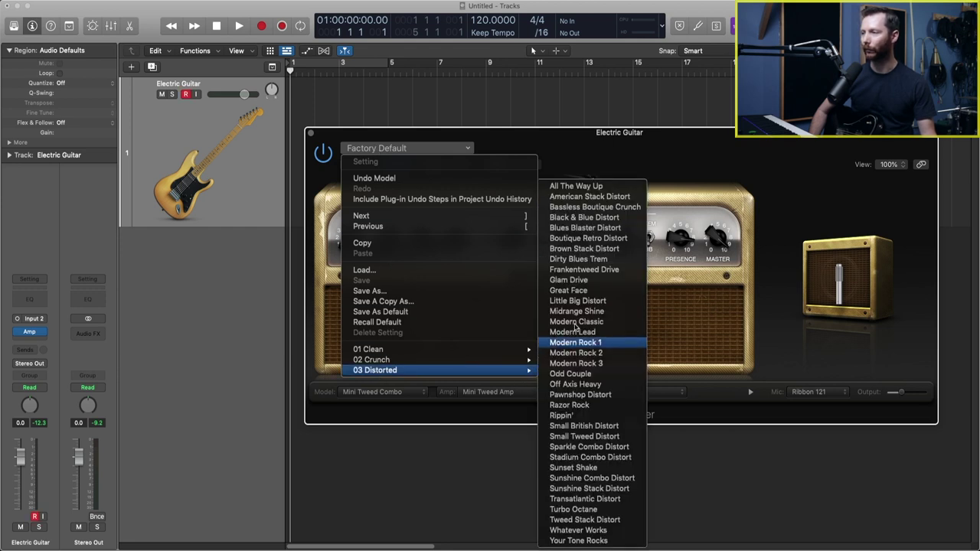
click(596, 240)
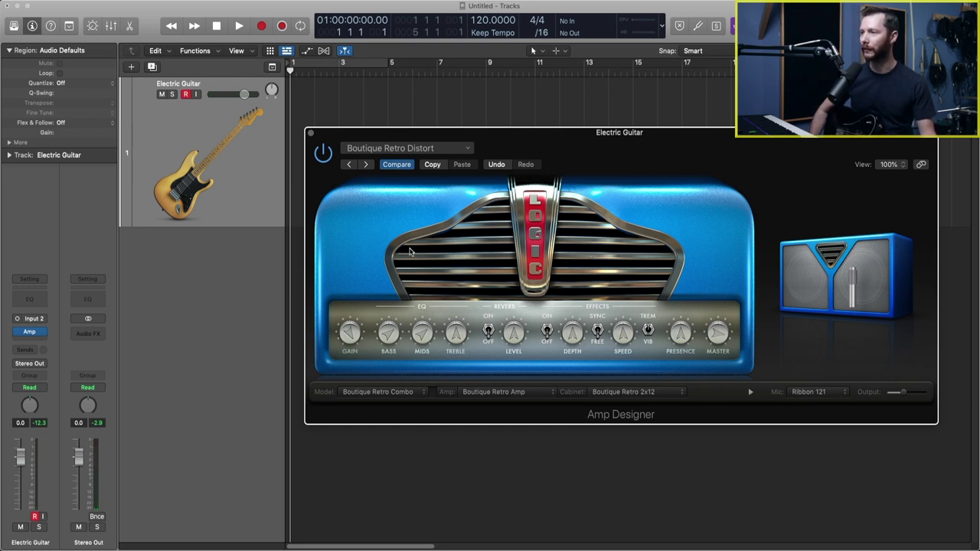
Step: Step through Brown Stack Distort, Dirty Blues Trem, Frankentweed Drive and Glam Drive to Great Face
click(367, 165)
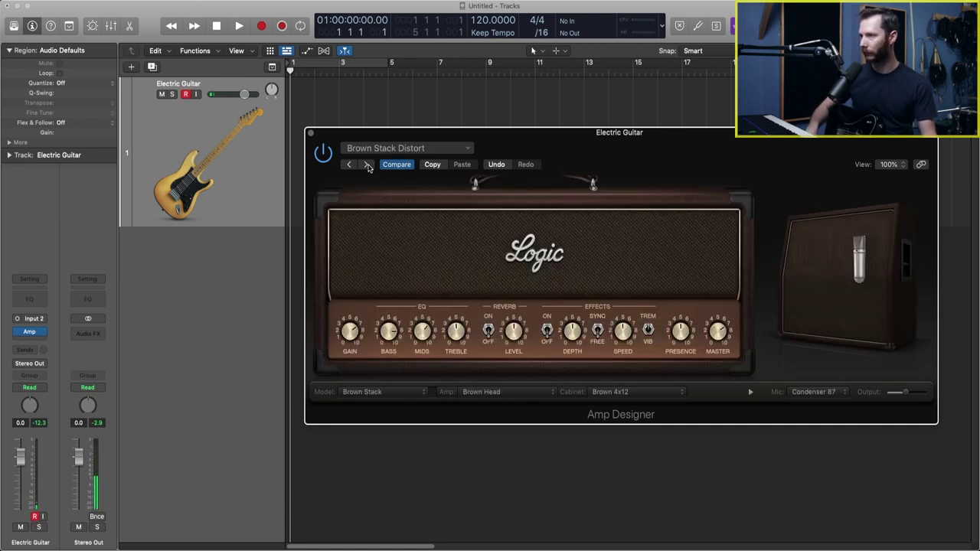
click(367, 164)
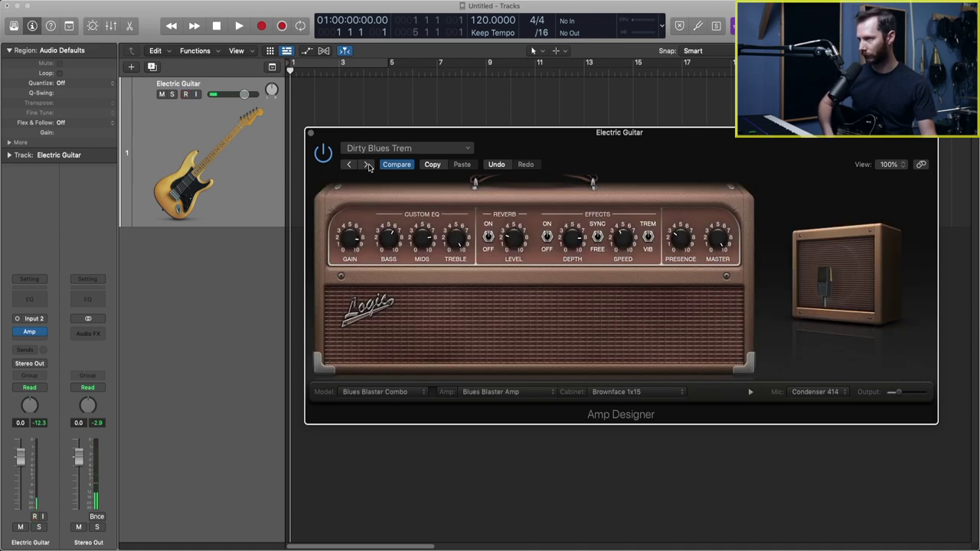
click(368, 165)
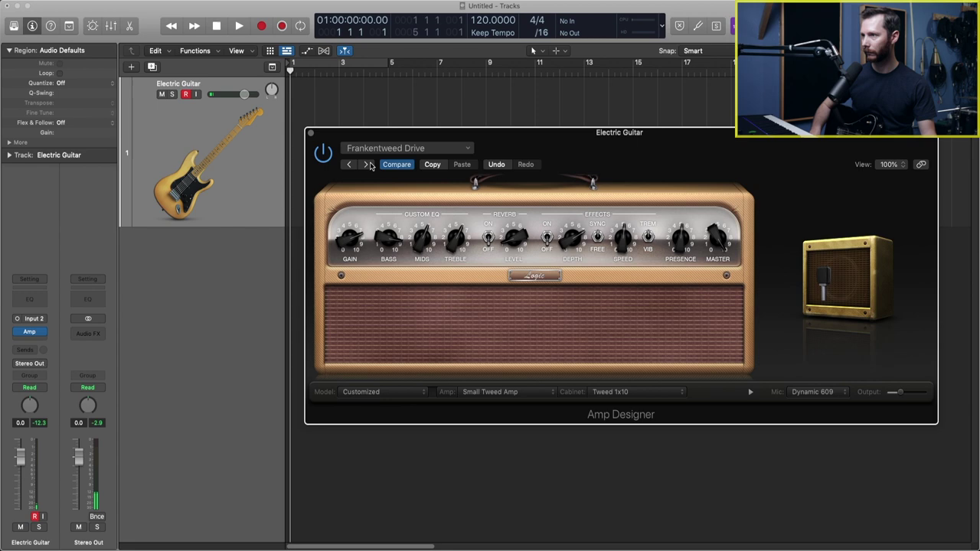
click(368, 164)
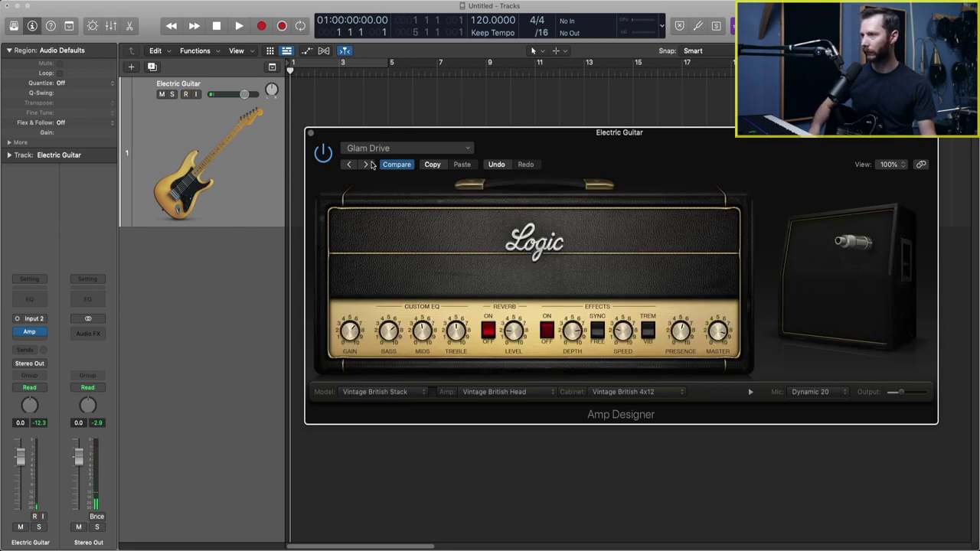
click(368, 164)
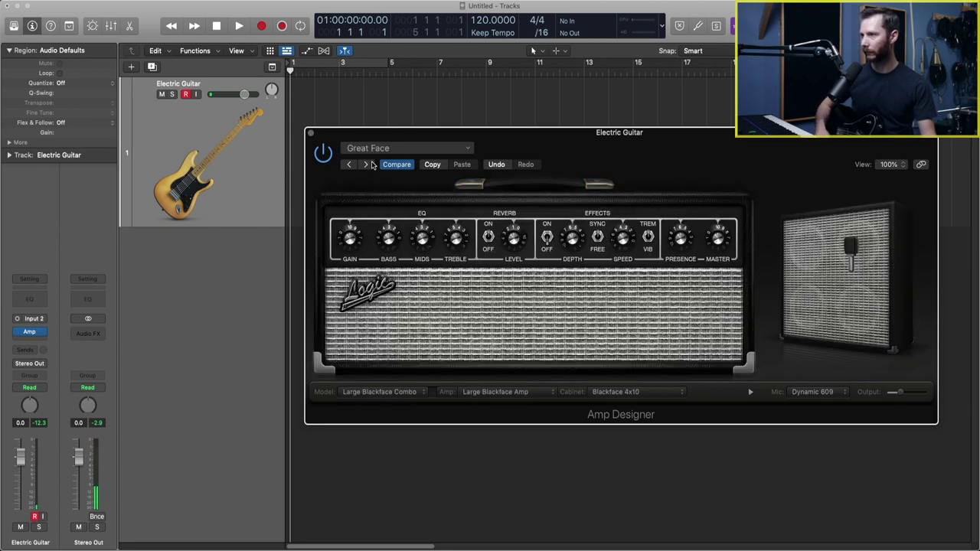
Step: Insert a mono Pedalboard from Amps and Pedals ahead of the Electric Guitar's amp
click(33, 330)
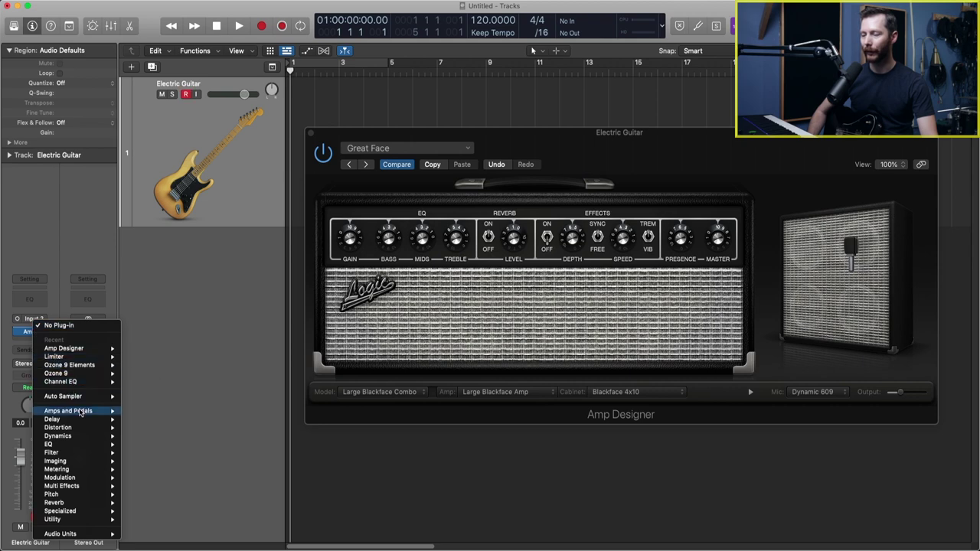
mouse_move(77, 412)
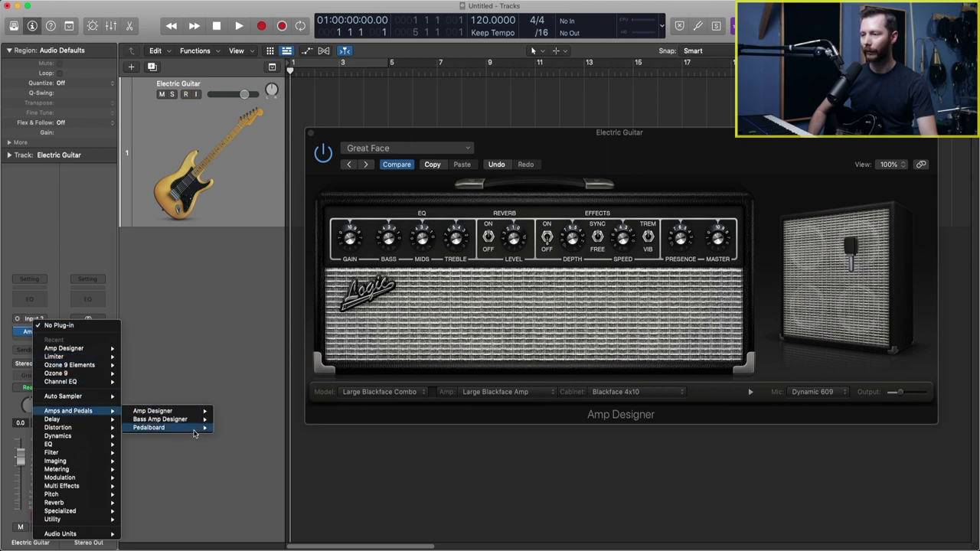
mouse_move(195, 428)
click(235, 428)
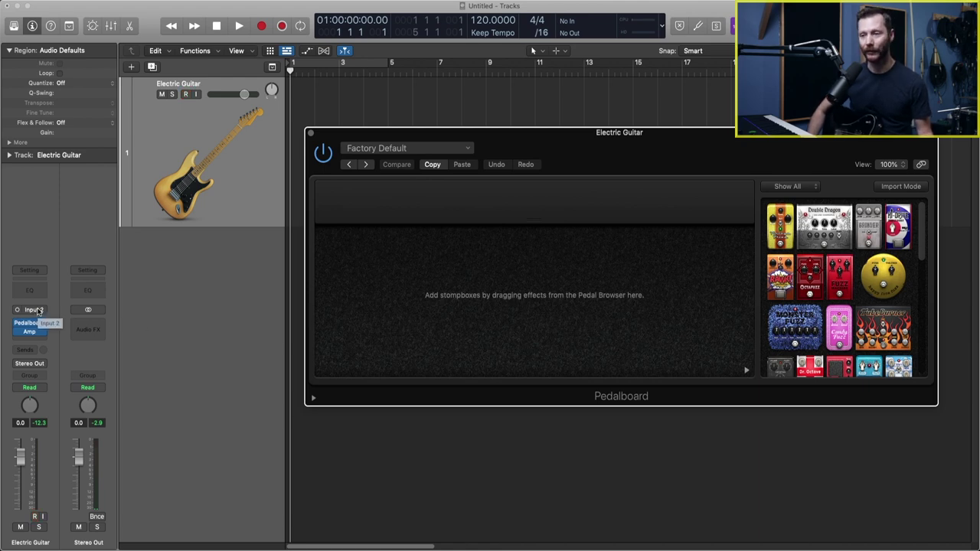
mouse_move(42, 326)
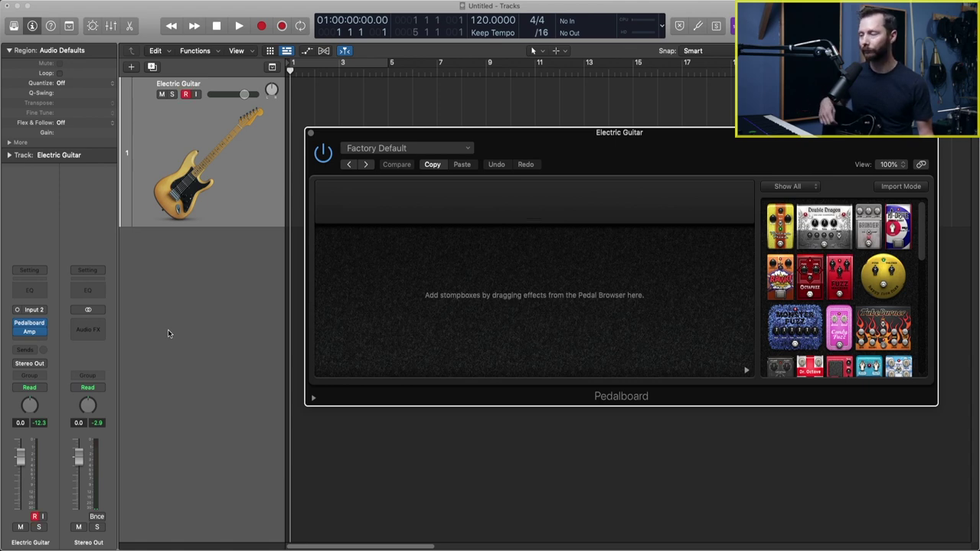
drag(923, 230, 926, 253)
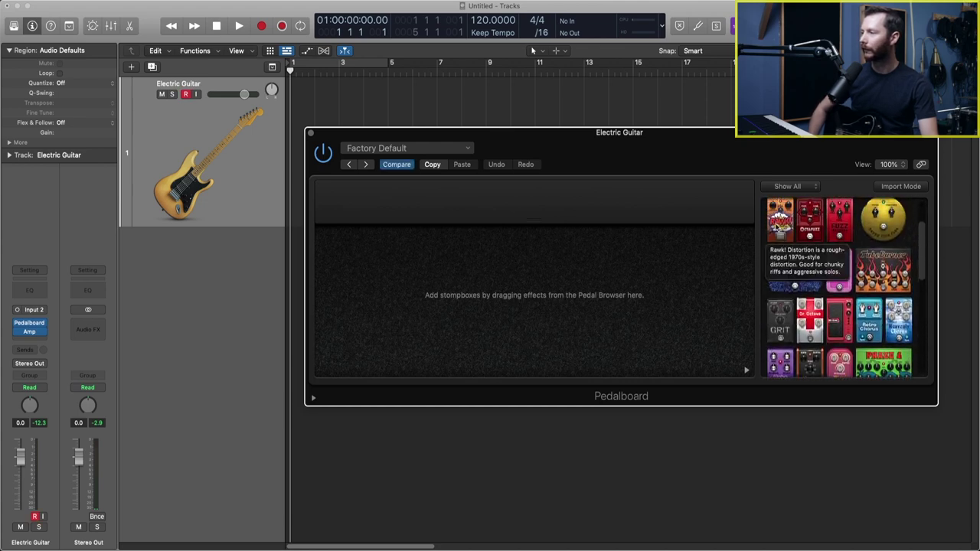
scroll(842, 239, down, 3)
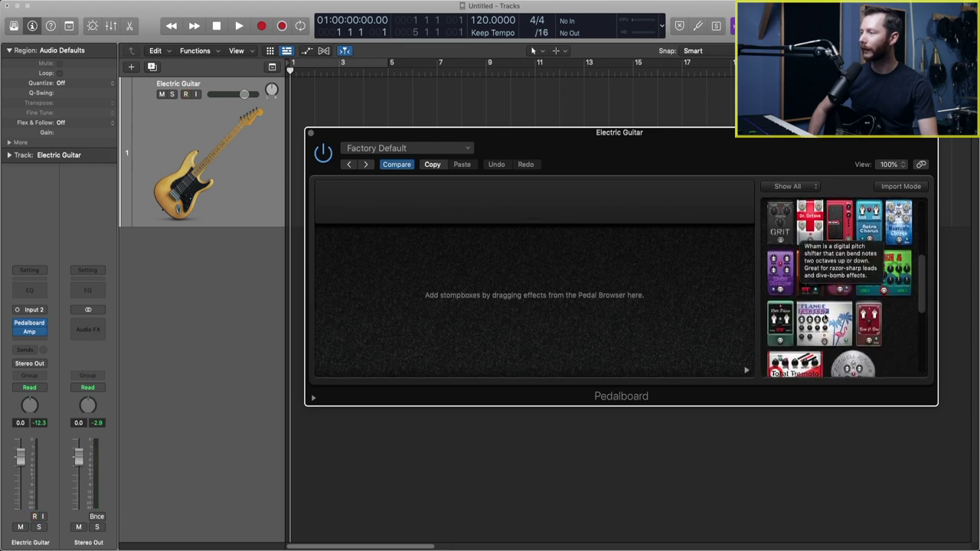
scroll(827, 315, down, 1)
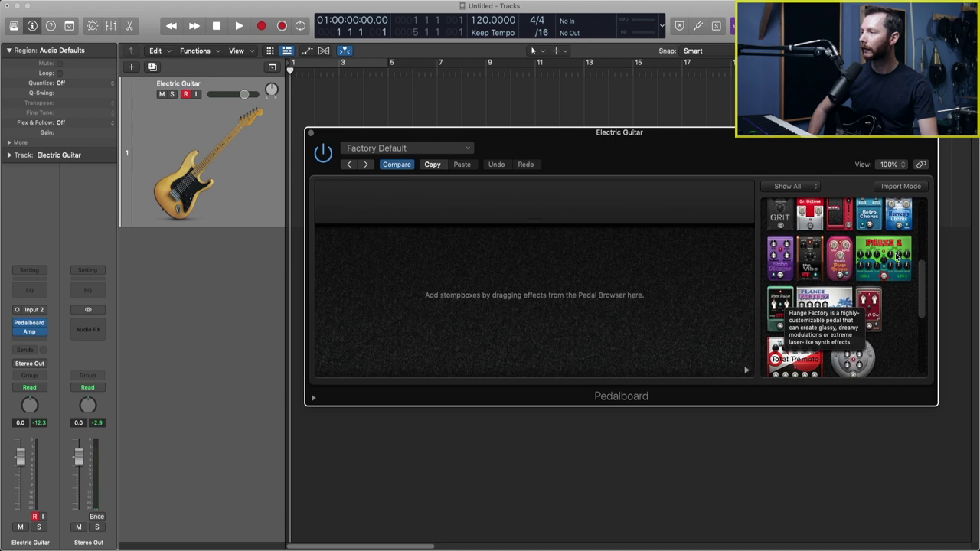
scroll(880, 253, down, 5)
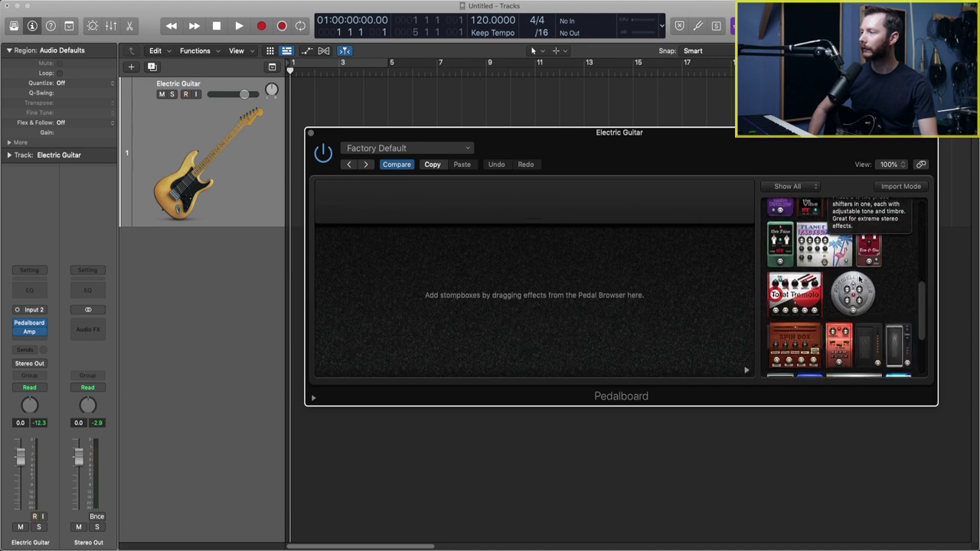
Step: Place a Spin Box pedal in place of Total Tremolo, set it fast, then bypass it
drag(781, 282, 522, 294)
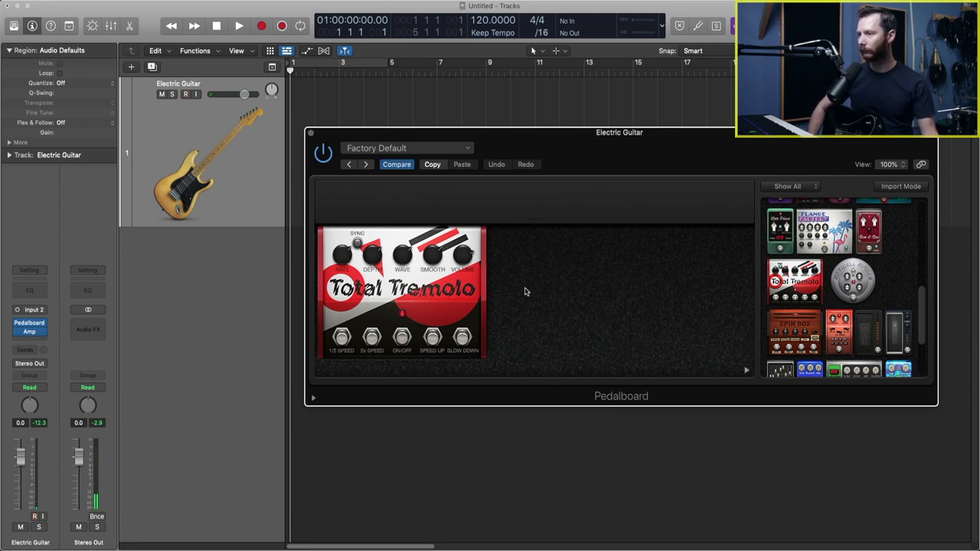
drag(795, 332, 477, 334)
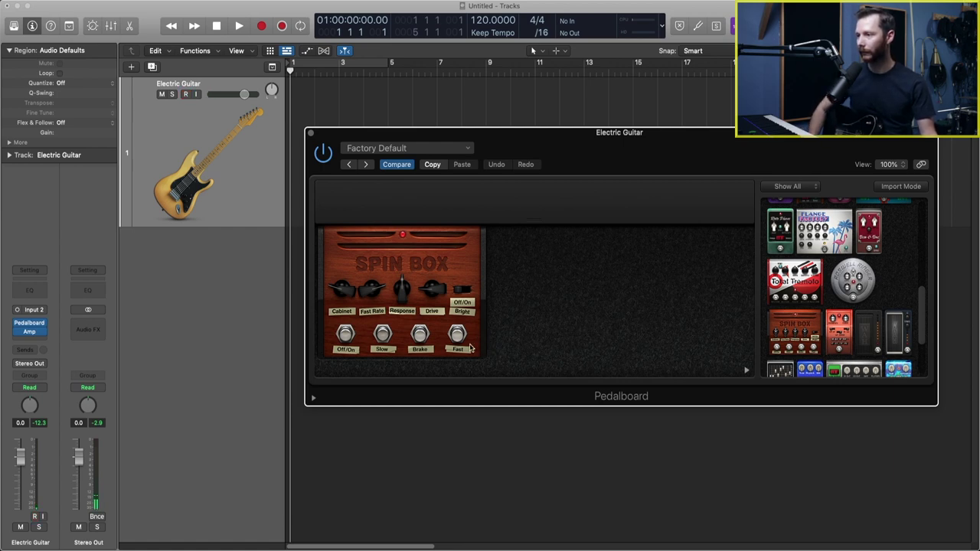
click(460, 338)
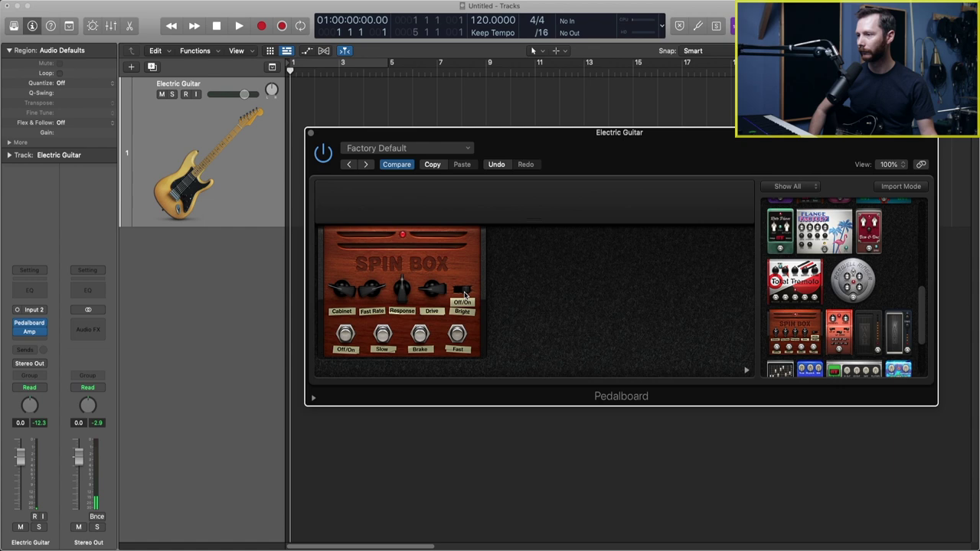
click(344, 334)
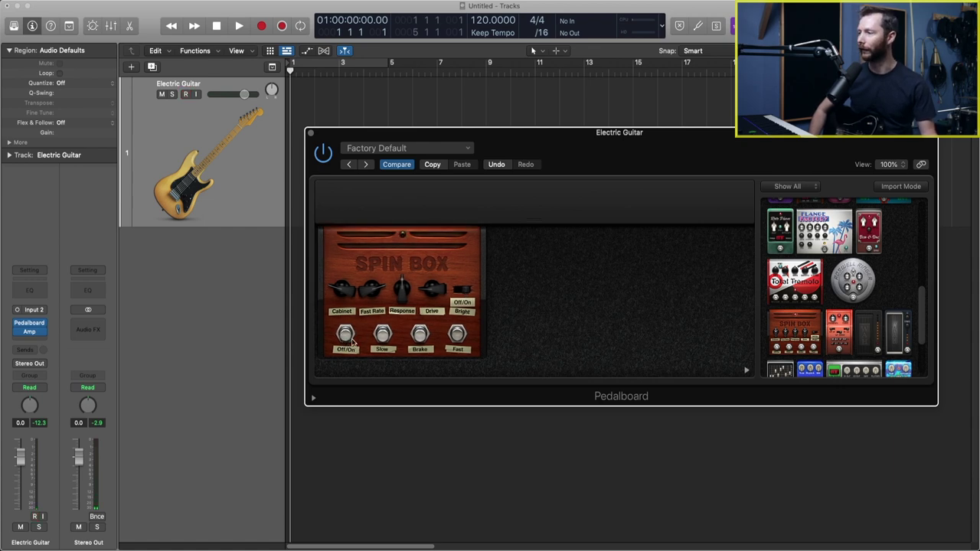
Step: Add a Tru-Tape Delay beside the Spin Box and raise its mix to about 76%
scroll(812, 331, down, 4)
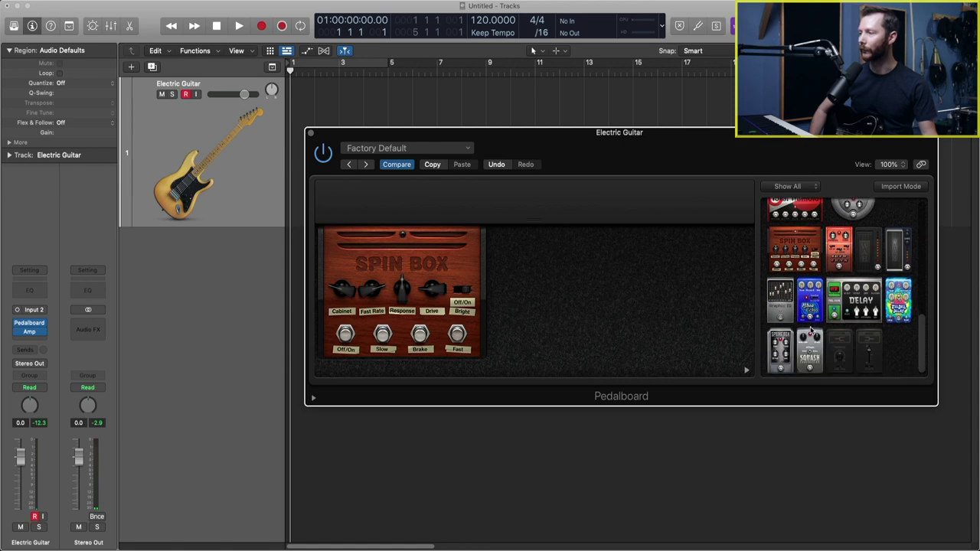
drag(855, 303, 605, 307)
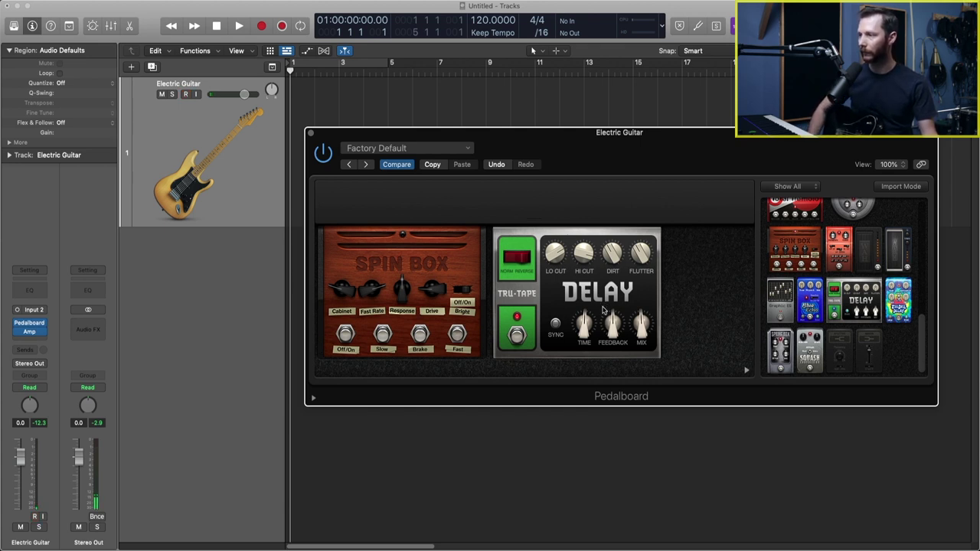
drag(647, 337, 648, 327)
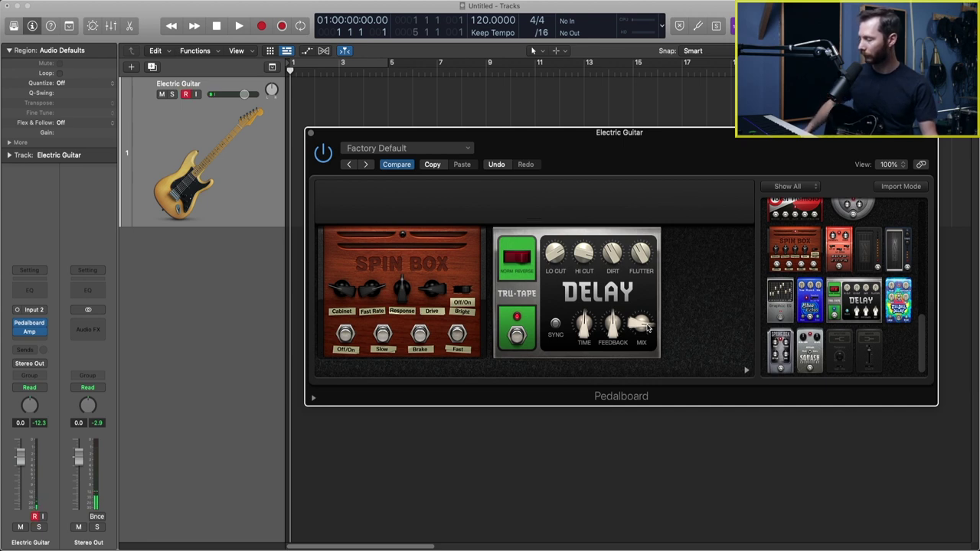
drag(647, 328, 649, 346)
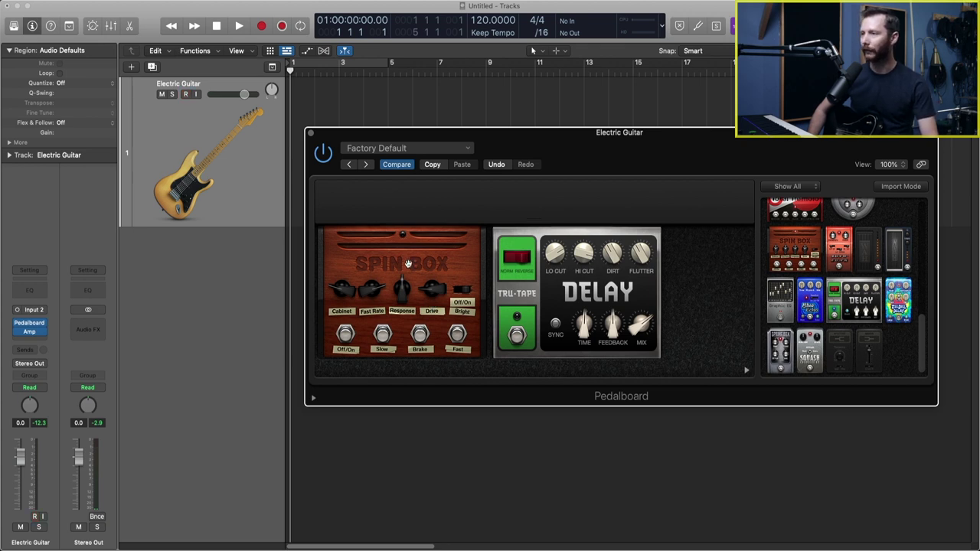
Step: Close the Pedalboard and create a record-enabled Guitar or Bass track on Input 2
click(312, 134)
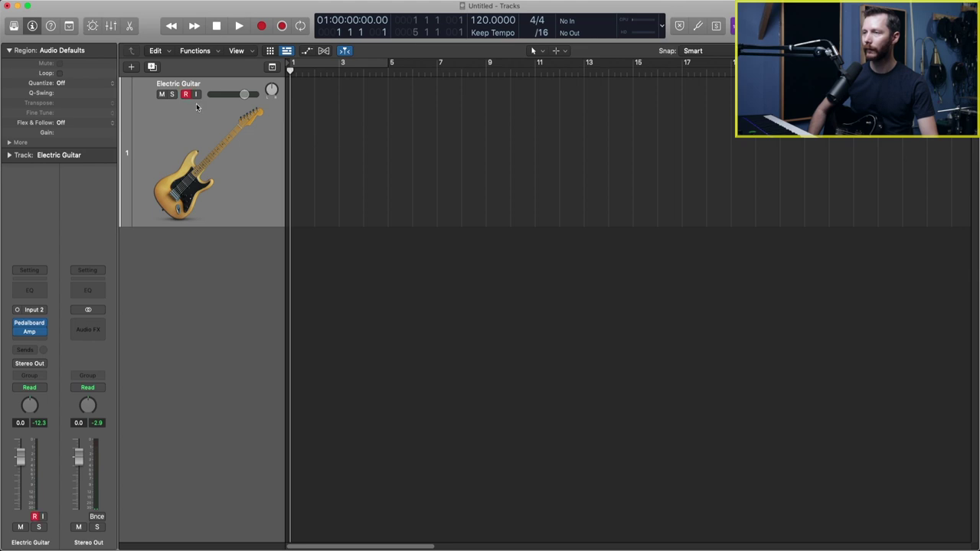
click(132, 68)
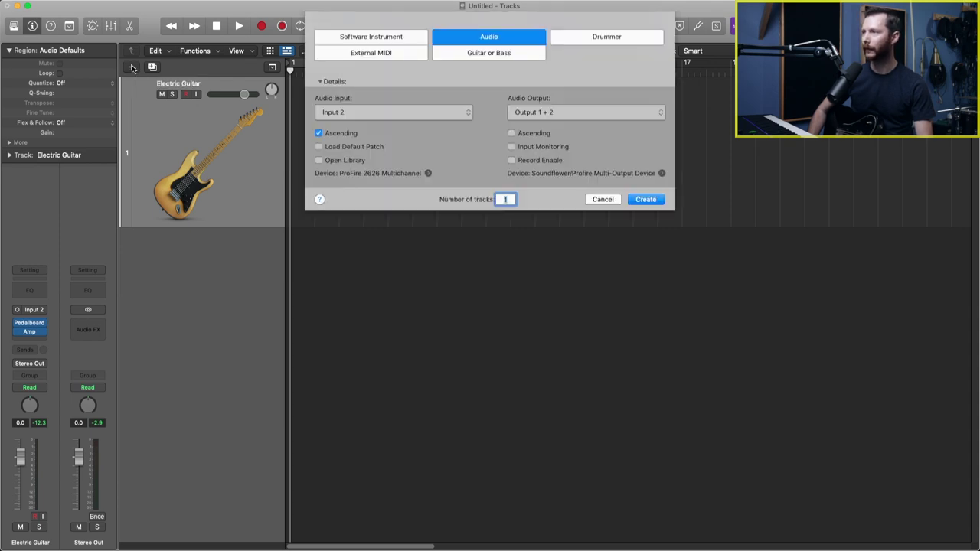
click(481, 55)
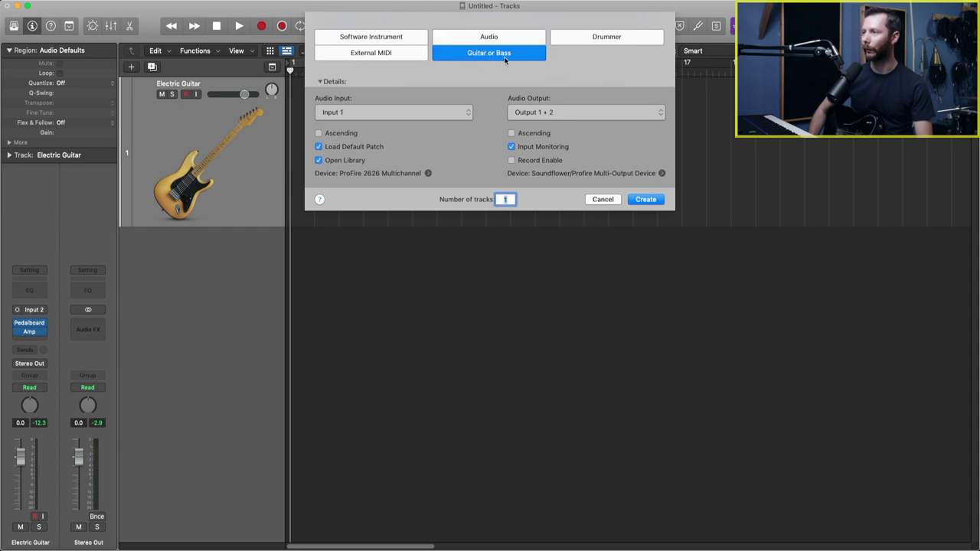
click(372, 113)
key(Down)
key(Return)
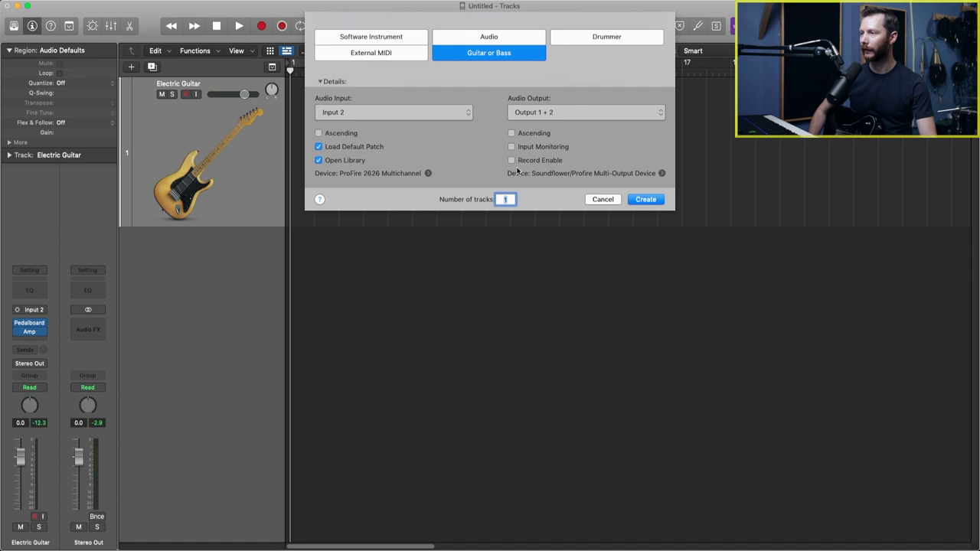
click(511, 161)
click(645, 200)
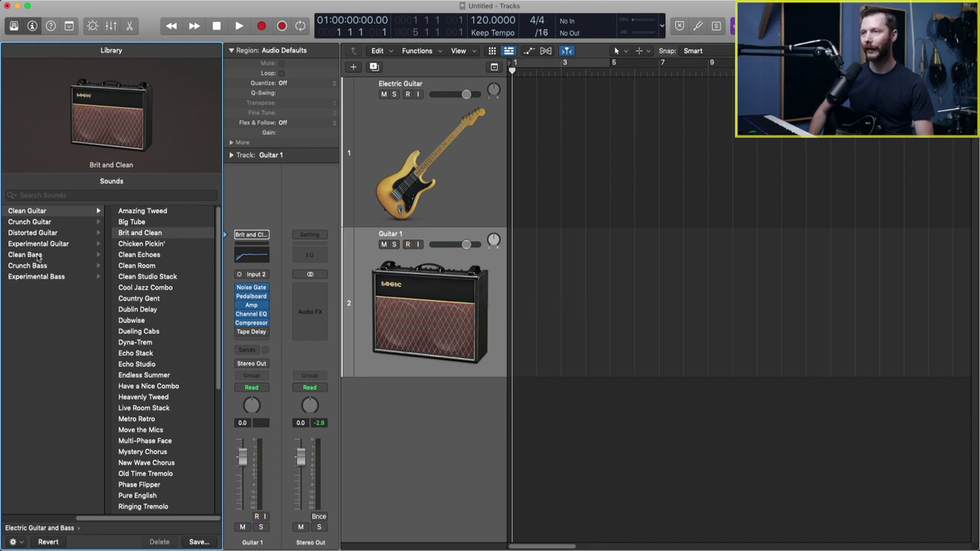
click(13, 29)
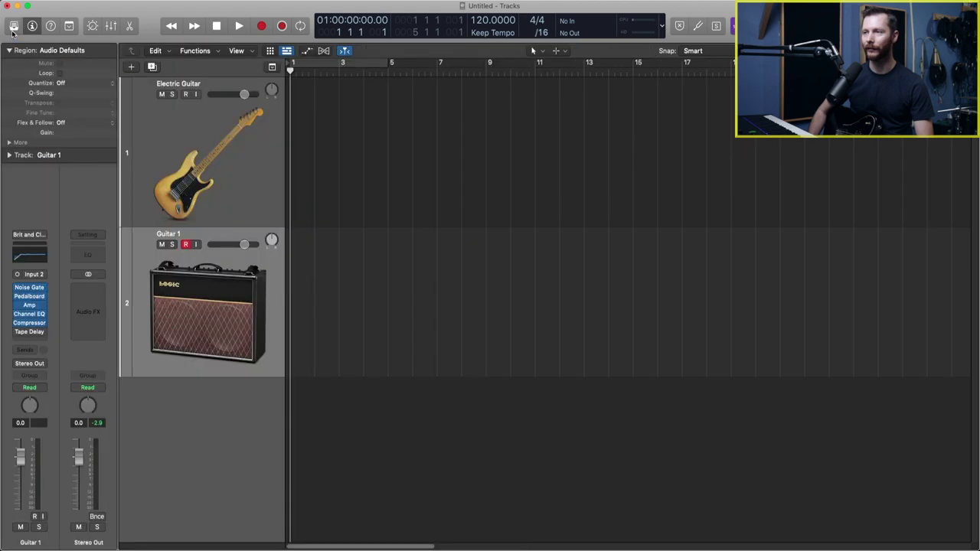
click(12, 29)
click(13, 29)
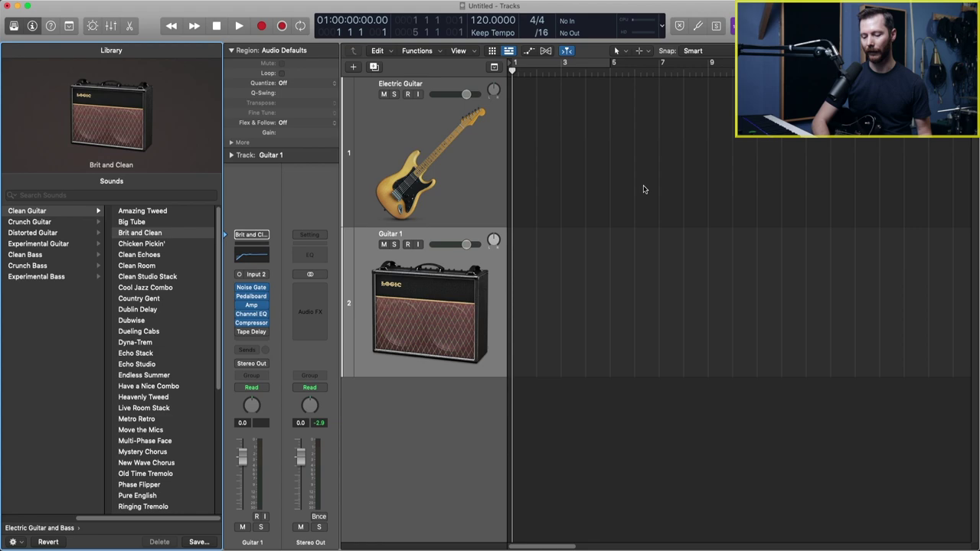
key(y)
key(y)
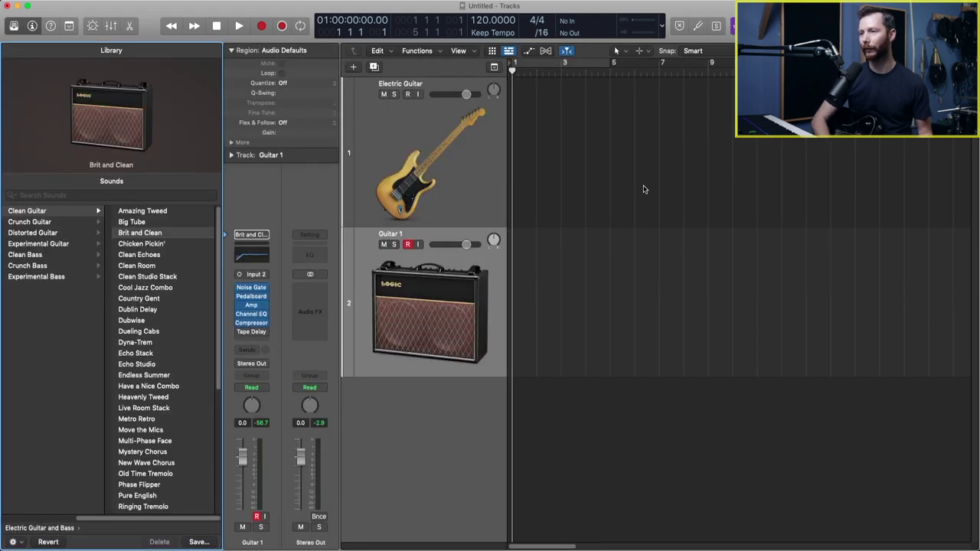
key(alt+super+r)
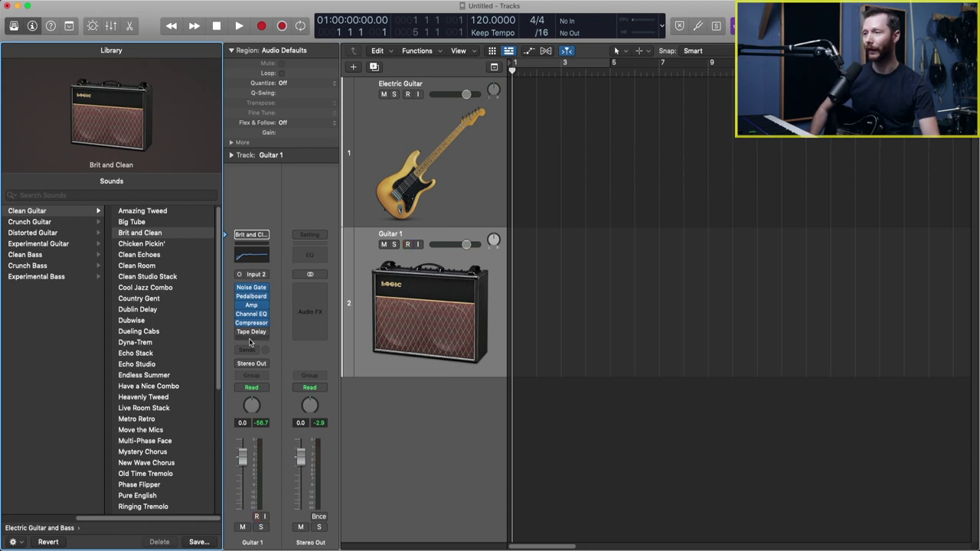
Step: Open Guitar 1's Noise Gate, Pedalboard, Amp, Channel EQ and Compressor plug-in windows
click(254, 288)
click(254, 298)
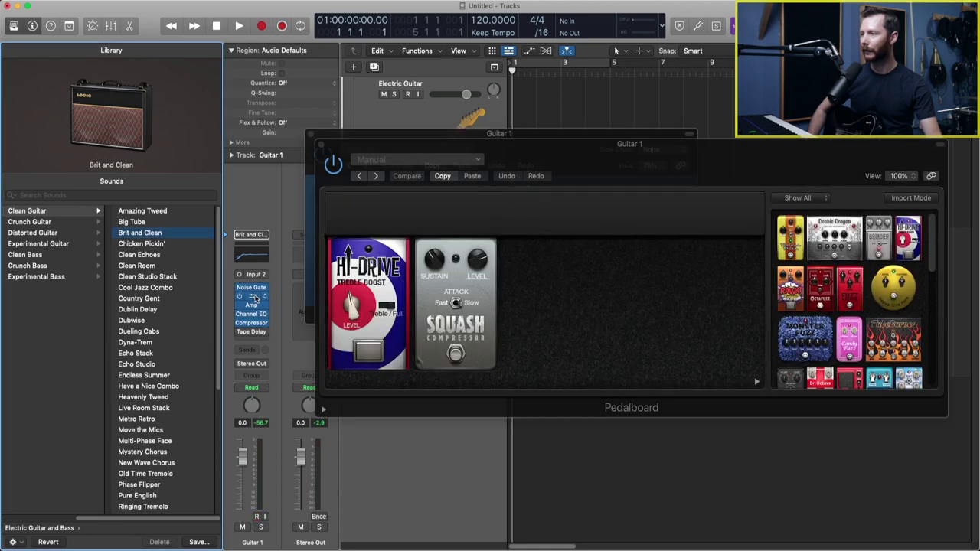
click(254, 305)
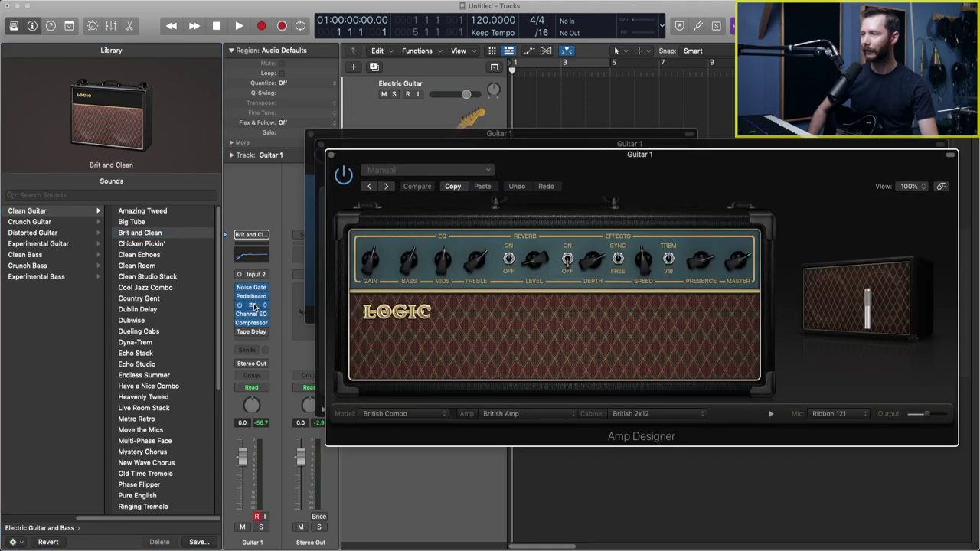
click(254, 314)
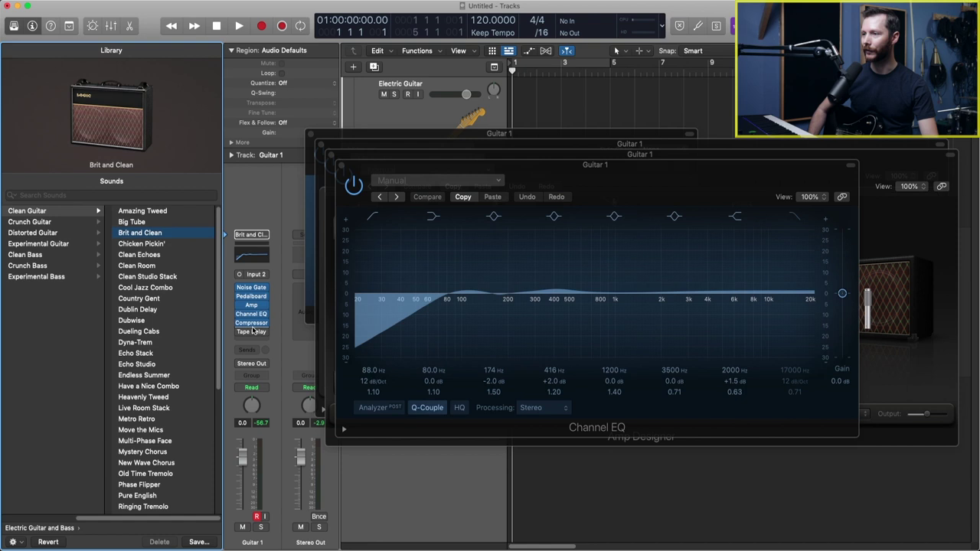
click(253, 323)
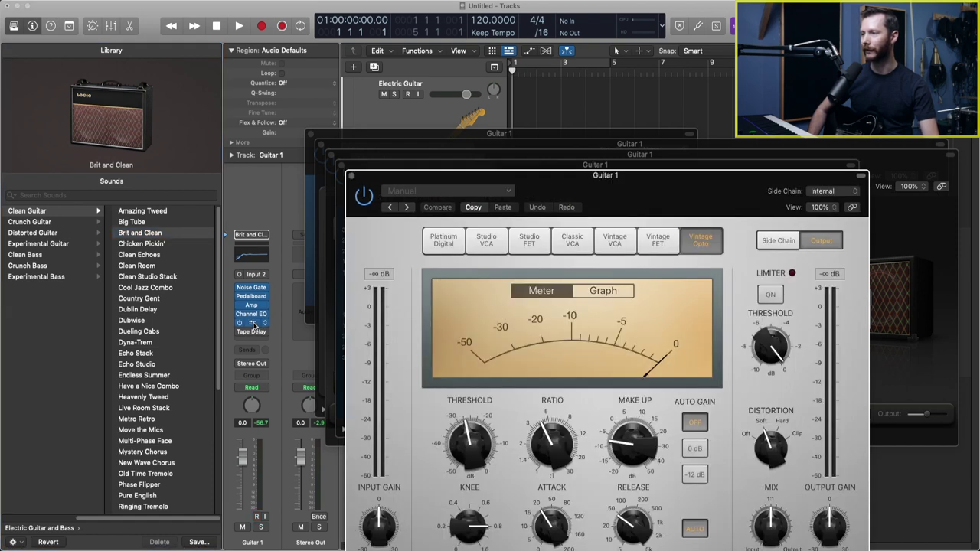
Step: Close the Compressor, Channel EQ, Amp, Pedalboard and Noise Gate windows
click(352, 178)
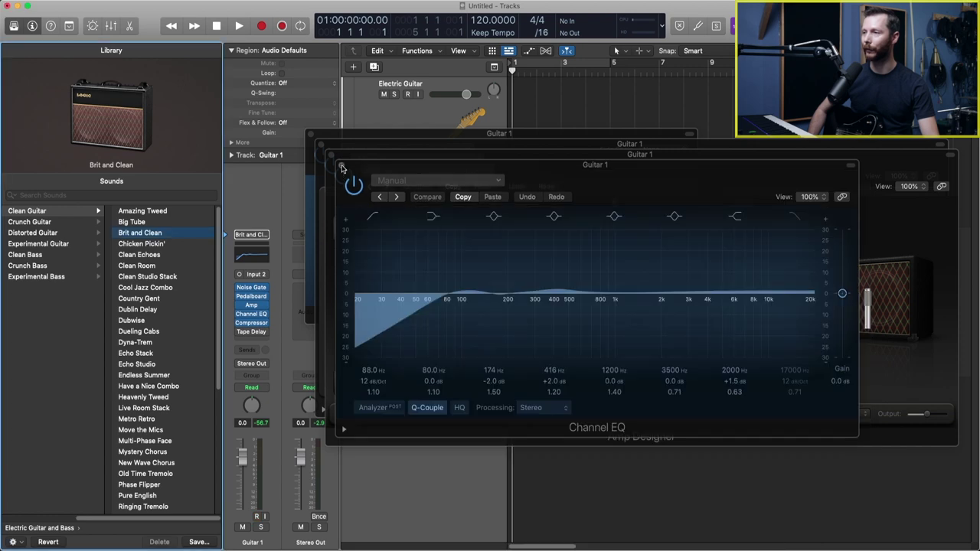
click(331, 165)
click(332, 157)
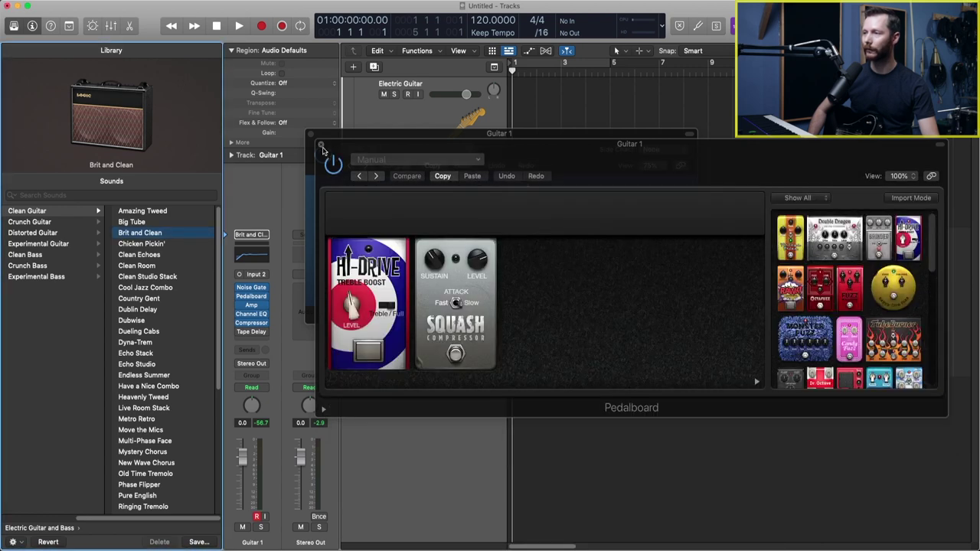
click(320, 146)
click(310, 134)
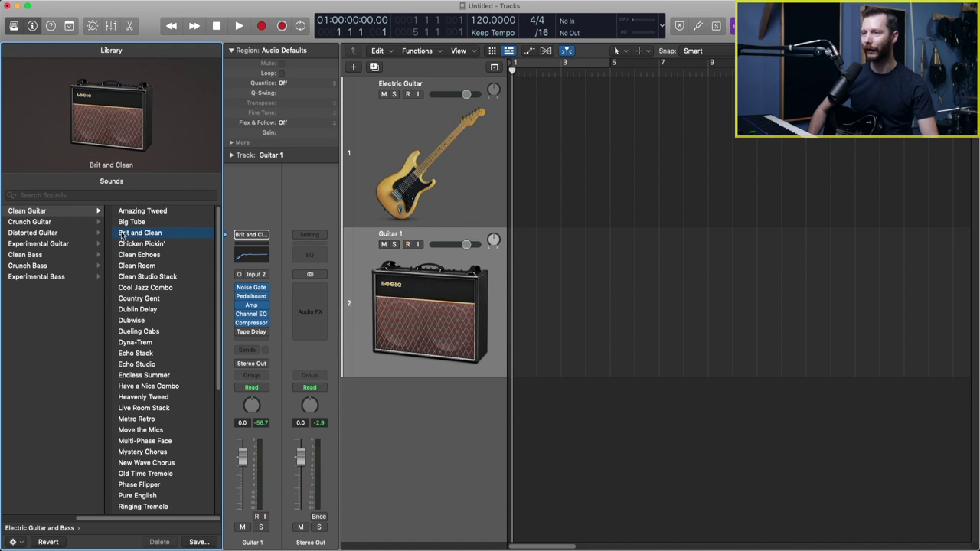
Step: Arm Guitar 1 for recording, try Dubwise, then load the Ringing Tremolo Clean Guitar patch
click(151, 238)
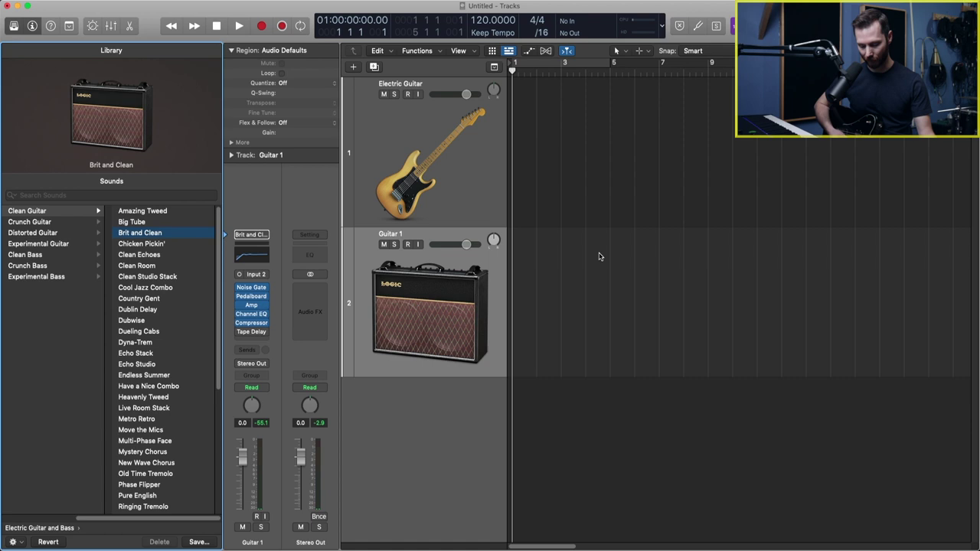
key(ctrl+r)
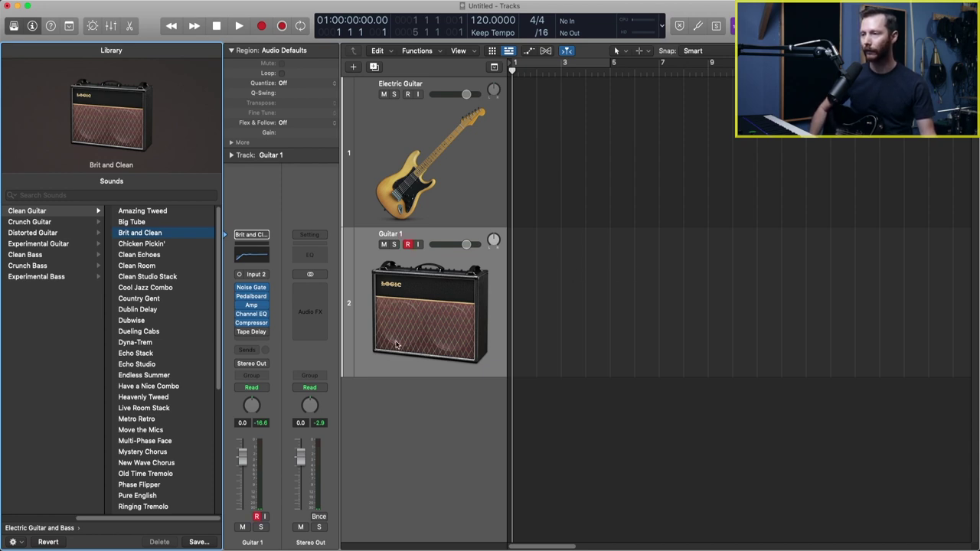
click(143, 322)
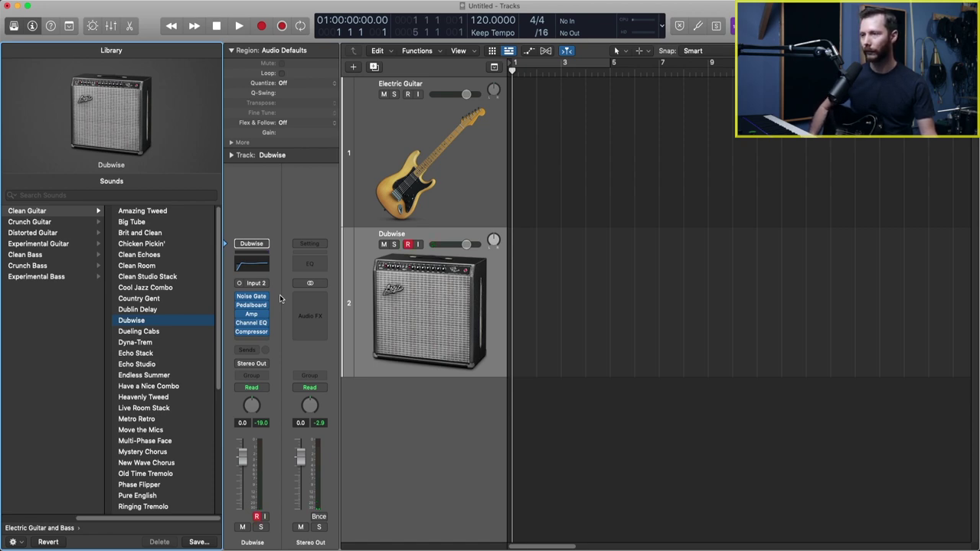
scroll(164, 417, down, 4)
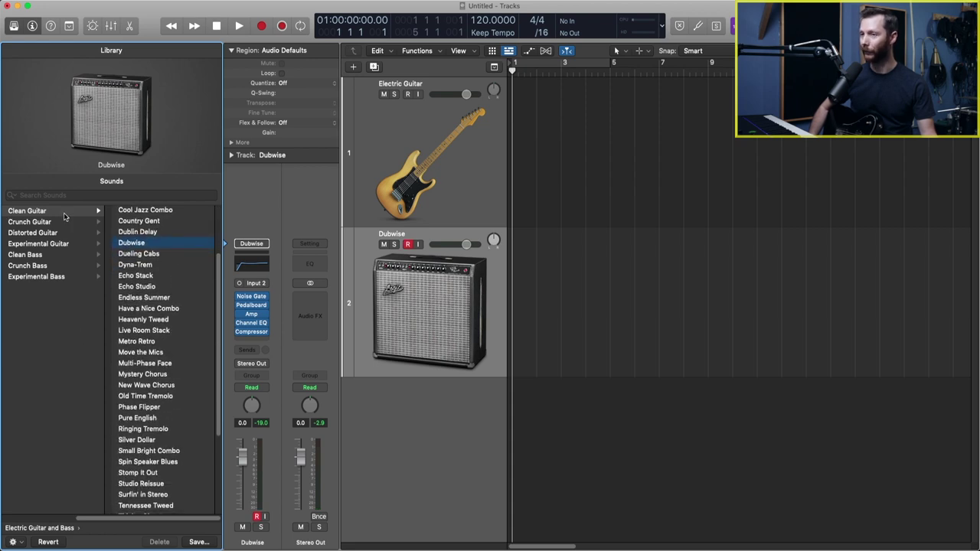
click(141, 430)
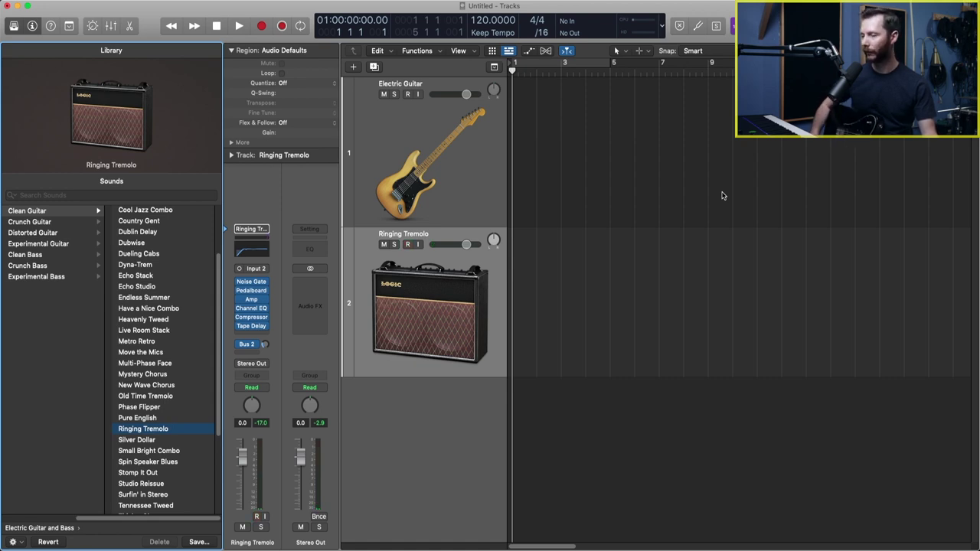
Step: Try Cheap Studio Time from Crunch Guitar and Fuzz For Days from Distorted Guitar
click(44, 222)
click(157, 332)
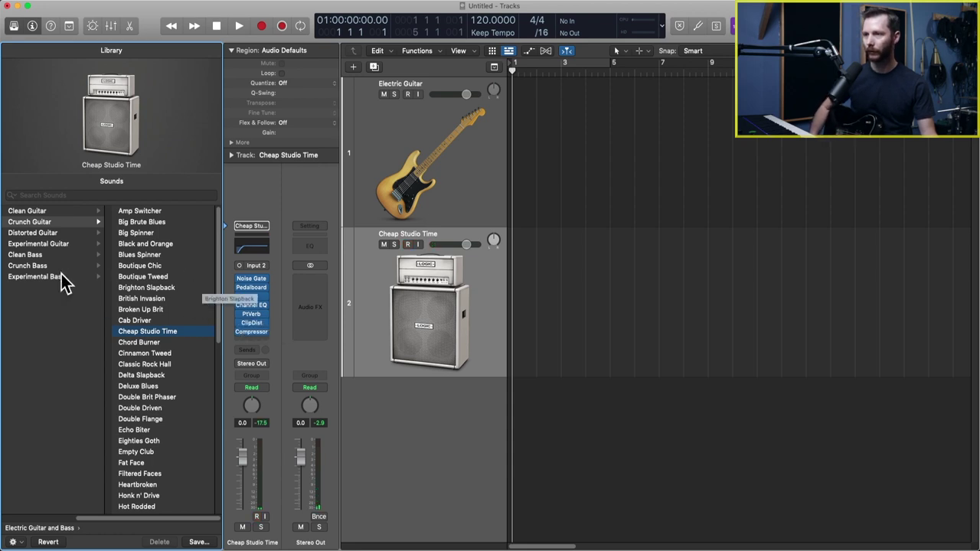
click(60, 233)
click(153, 377)
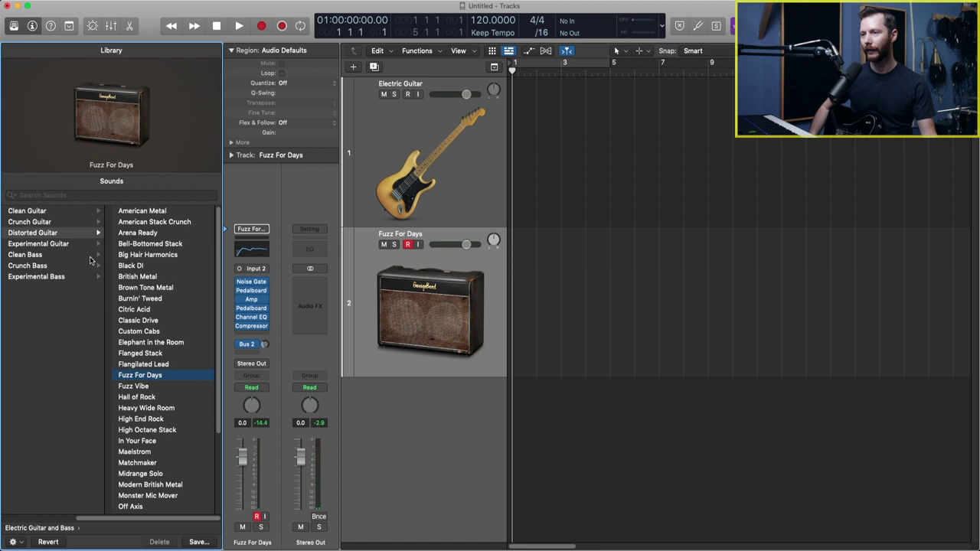
Step: Try Clock Tower Trance, arm track 2, and load the Experimental Guitar patch Hemisphilter
click(67, 245)
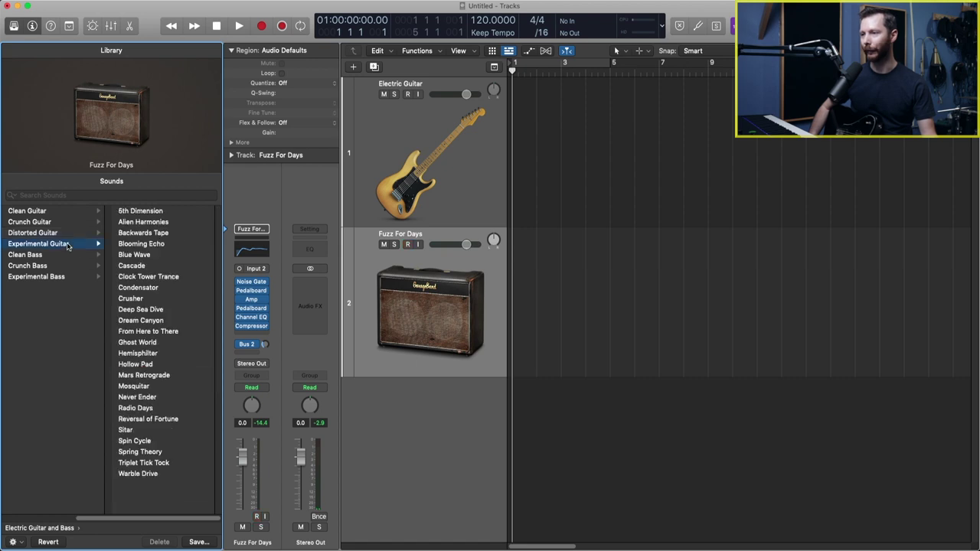
click(160, 277)
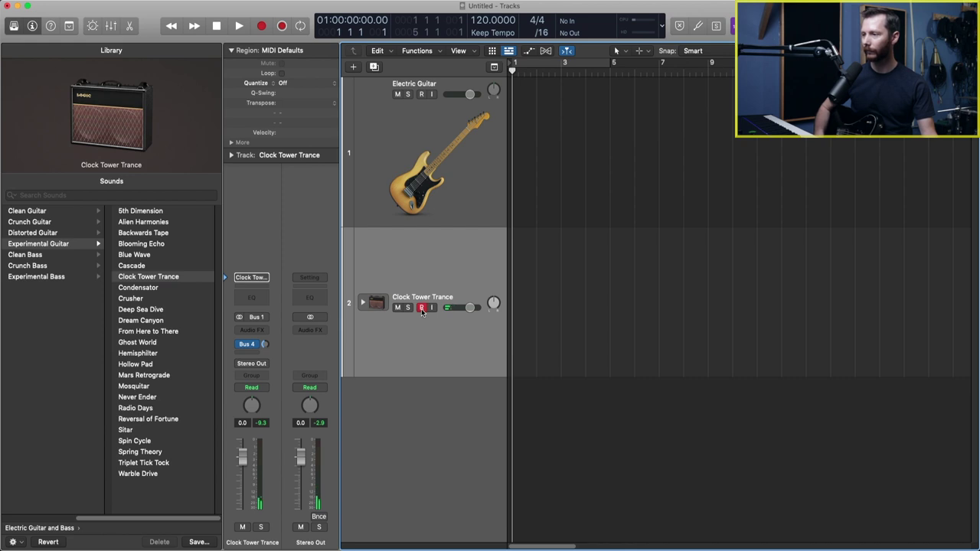
click(421, 308)
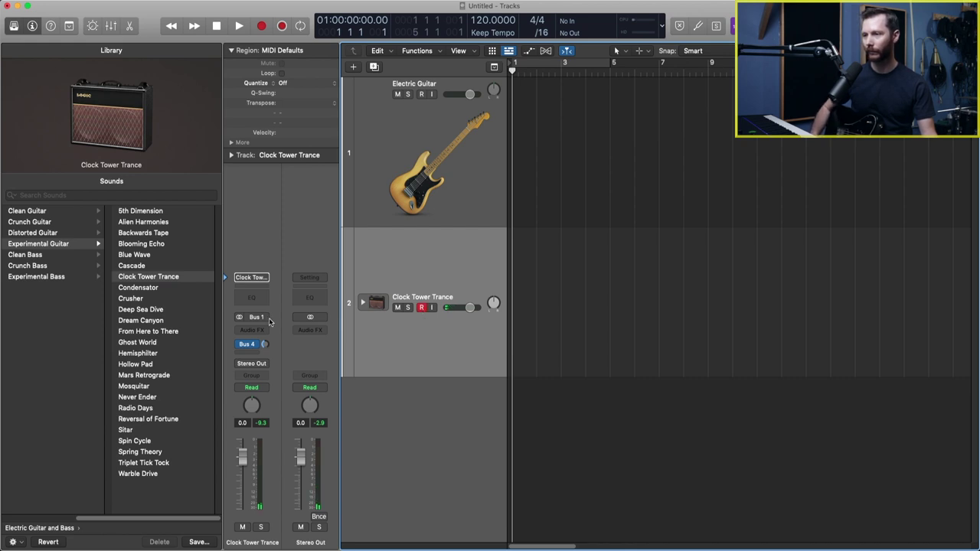
click(138, 353)
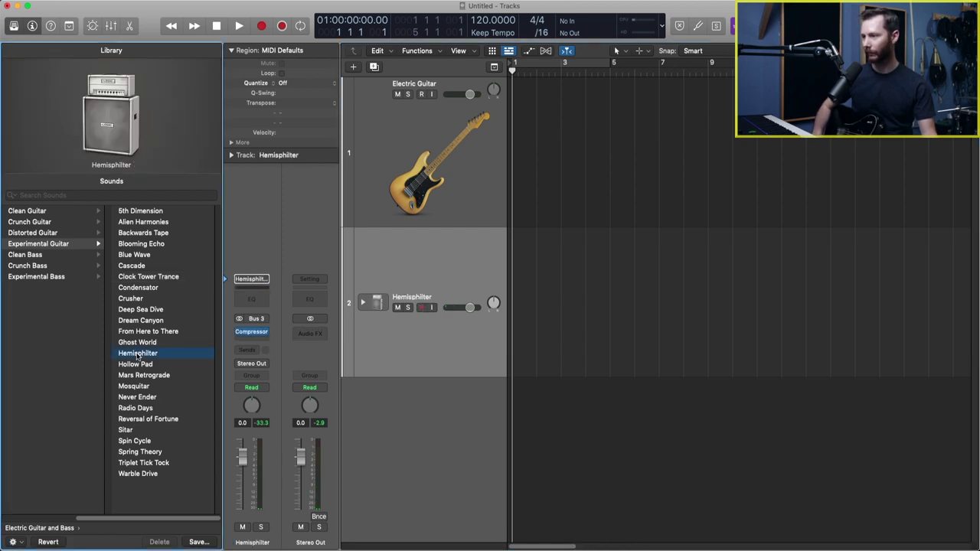
click(421, 308)
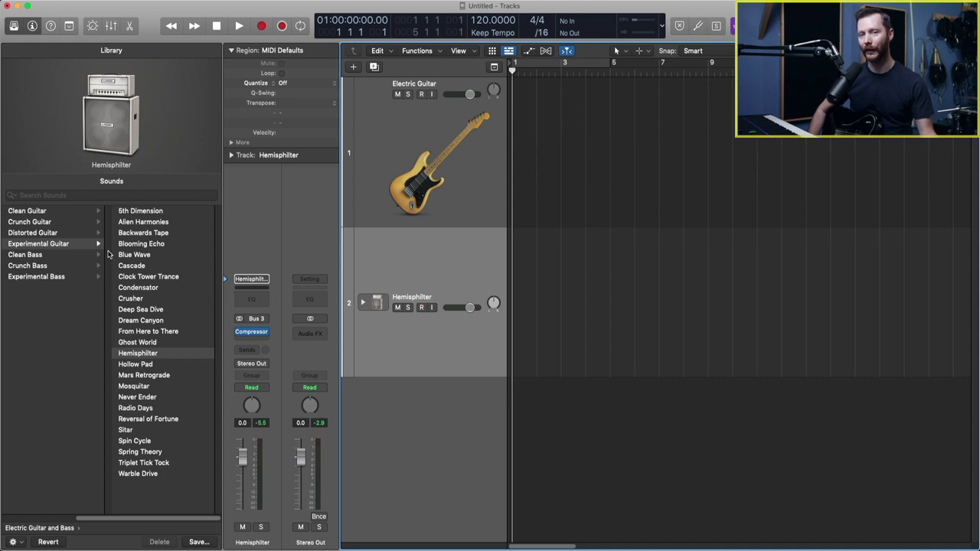
Step: Load Crunch Guitar > Hot Rodded onto track 2 and adjust its amp's GAIN knob in Amp Designer
click(46, 233)
click(44, 212)
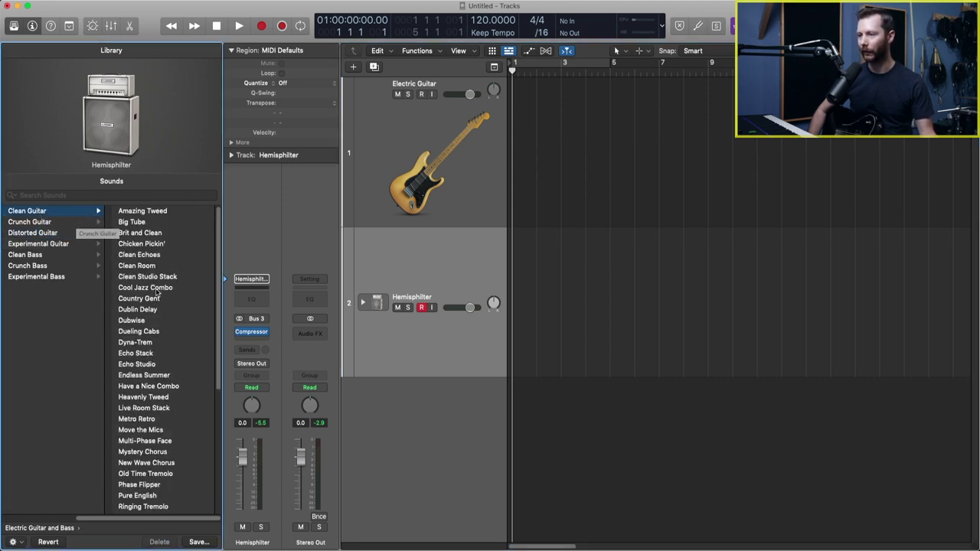
click(150, 386)
click(29, 222)
click(136, 506)
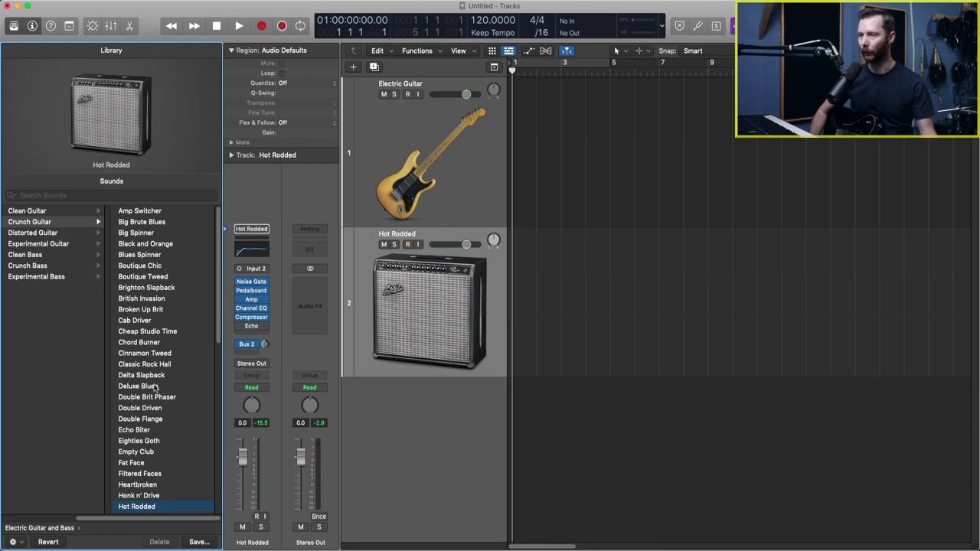
click(252, 300)
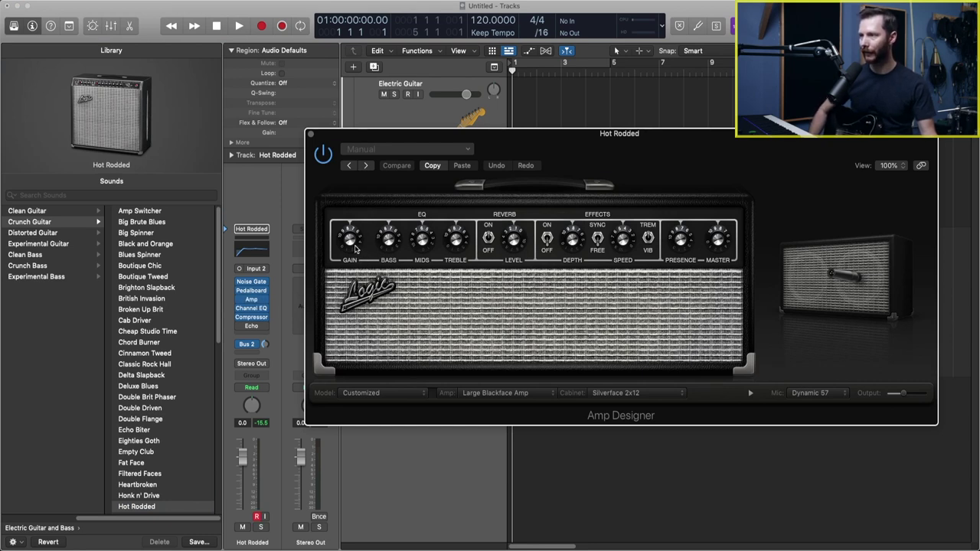
drag(355, 249, 353, 263)
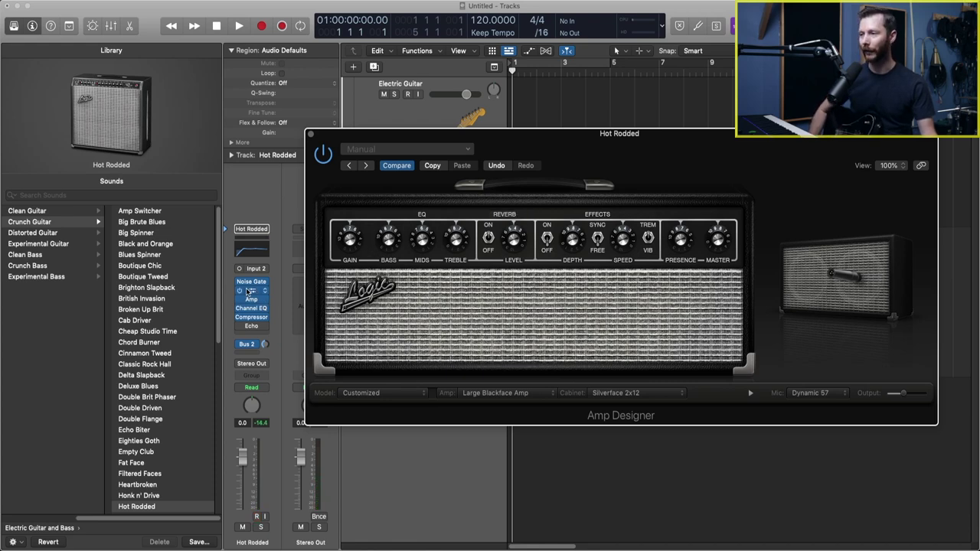
Step: Open Hot Rodded's Pedalboard and engage the Vintage Drive overdrive stompbox
click(252, 292)
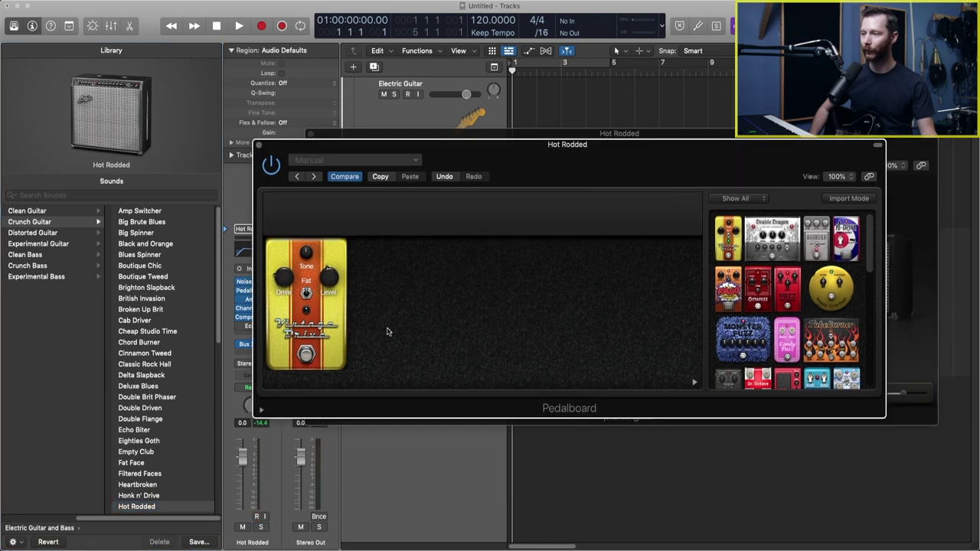
click(311, 355)
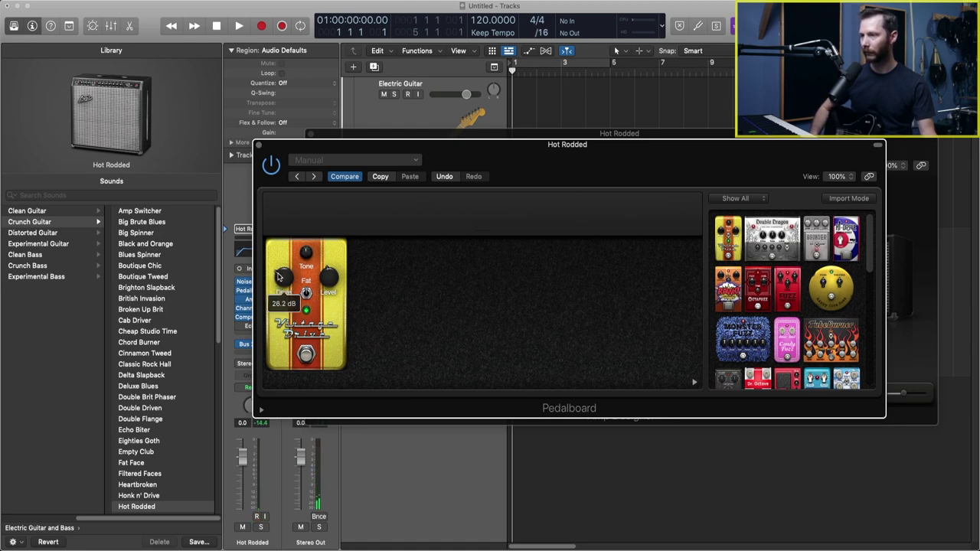
mouse_move(305, 253)
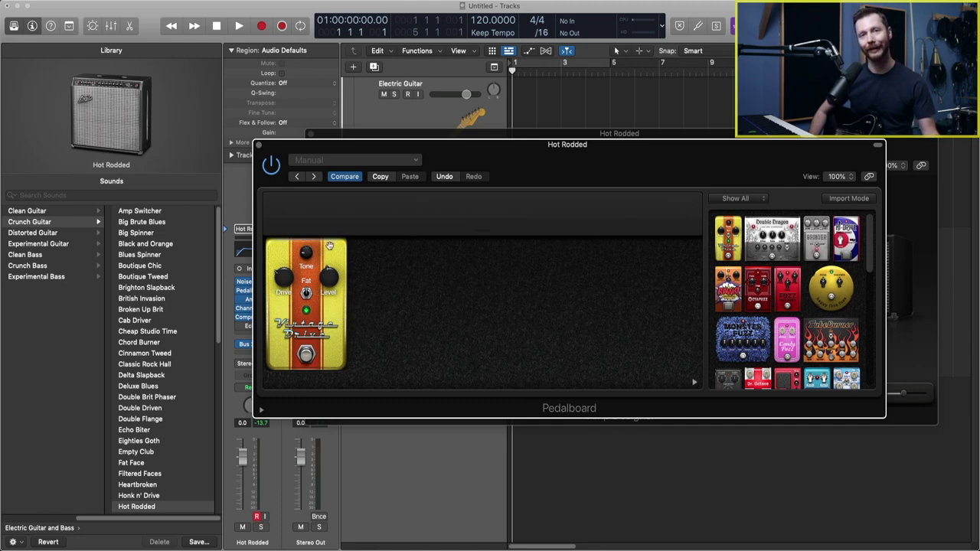
mouse_move(312, 221)
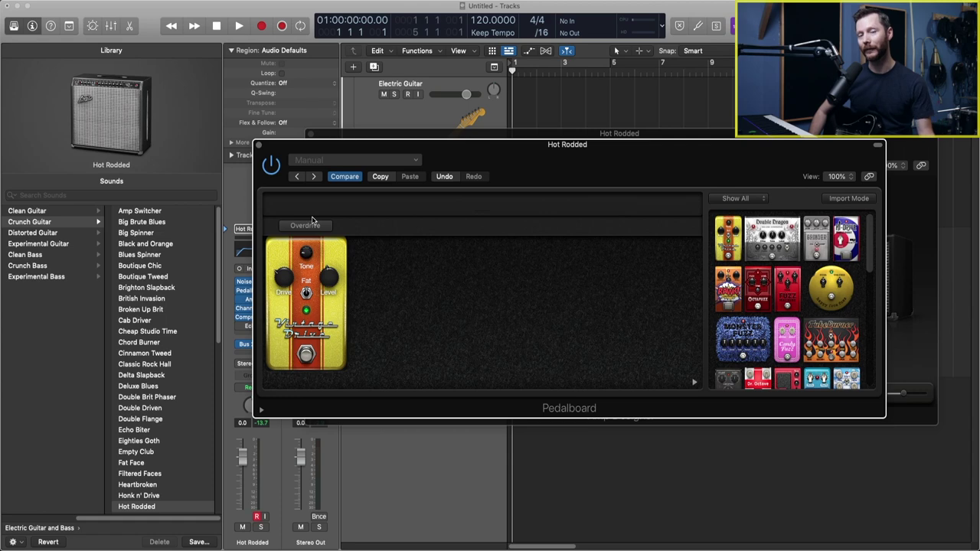
Step: Close the Pedalboard and amp windows and turn on Low Latency Mode from the recording options
click(258, 146)
click(311, 136)
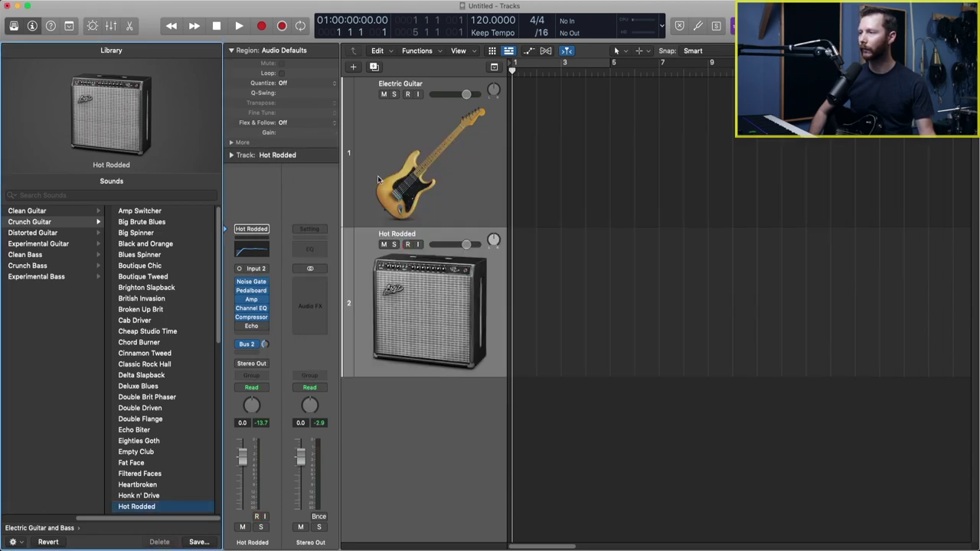
click(419, 278)
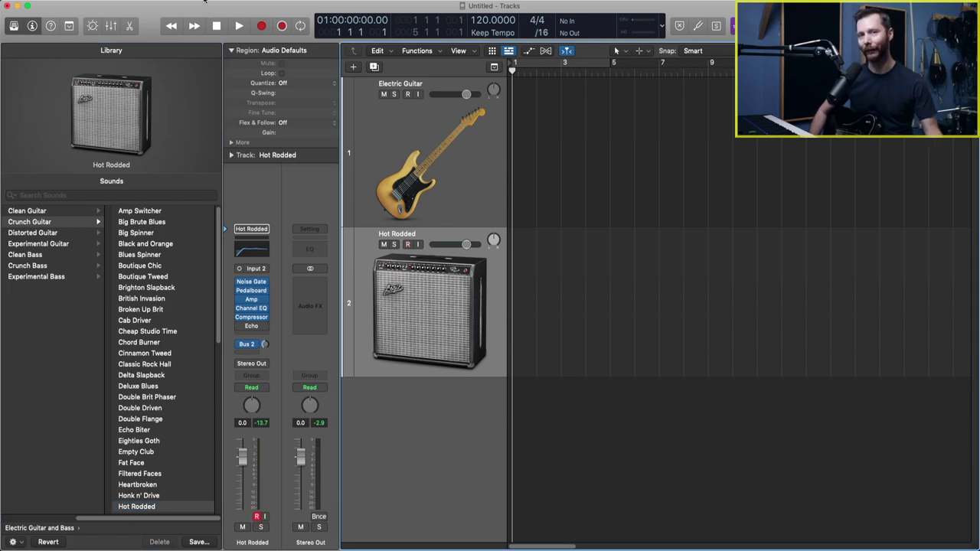
click(204, 1)
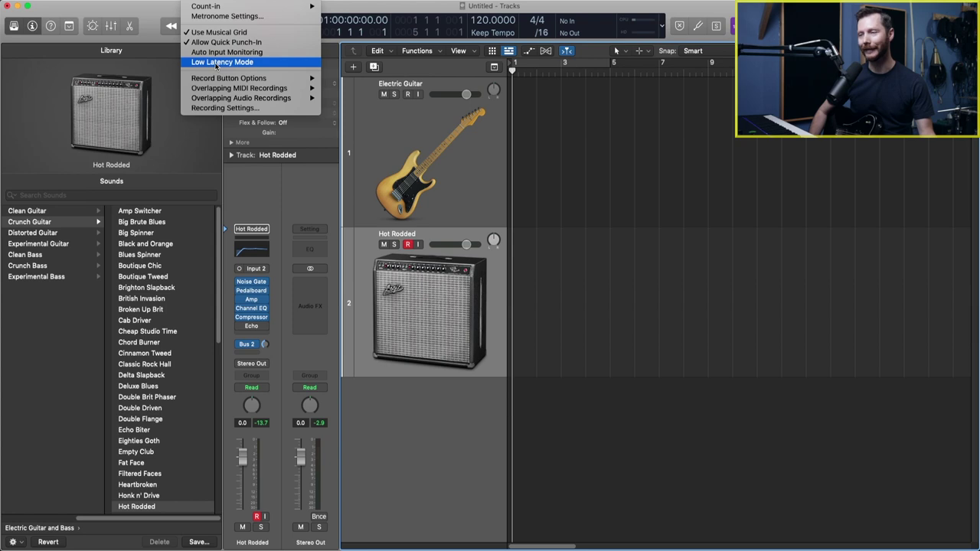
click(216, 66)
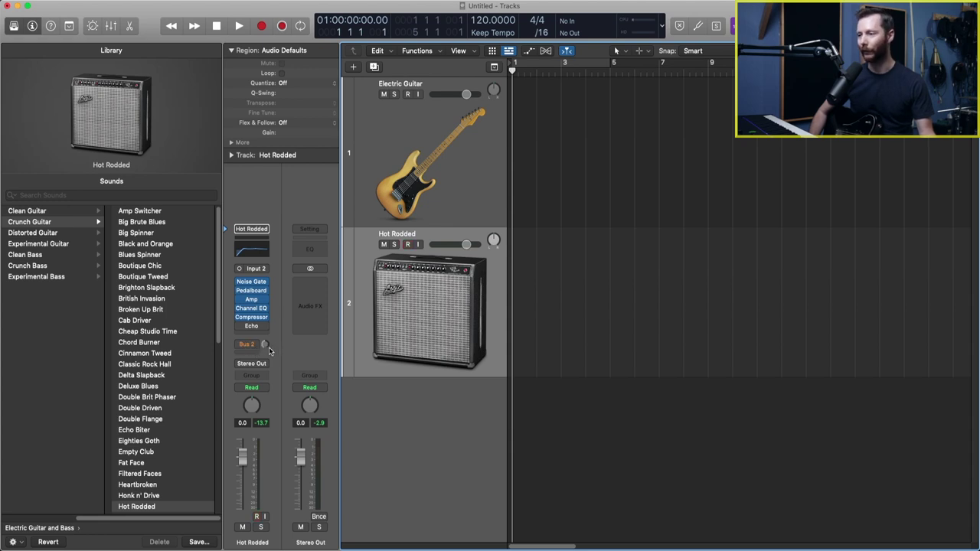
Step: Check the Bus 2 reverb, close Space Designer, and record-enable the Hot Rodded track
click(265, 346)
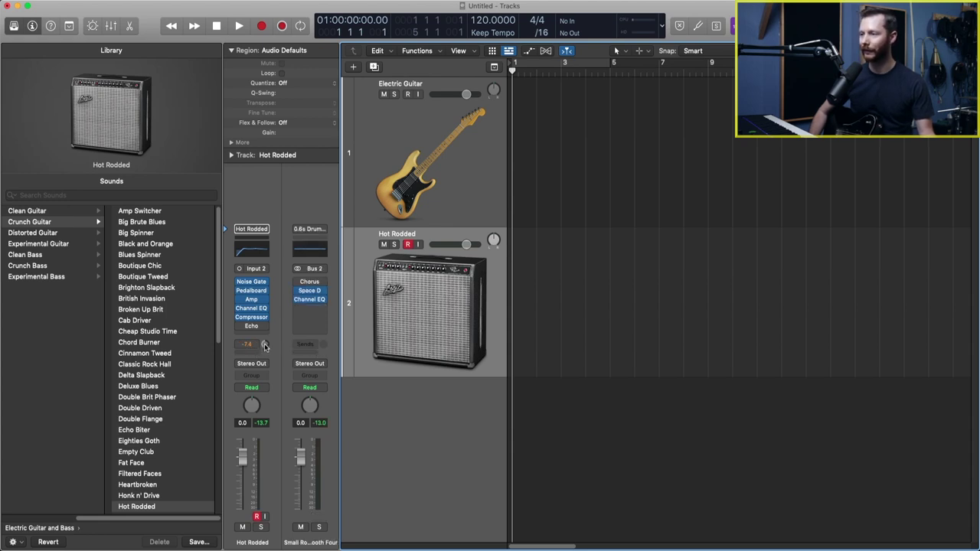
click(310, 293)
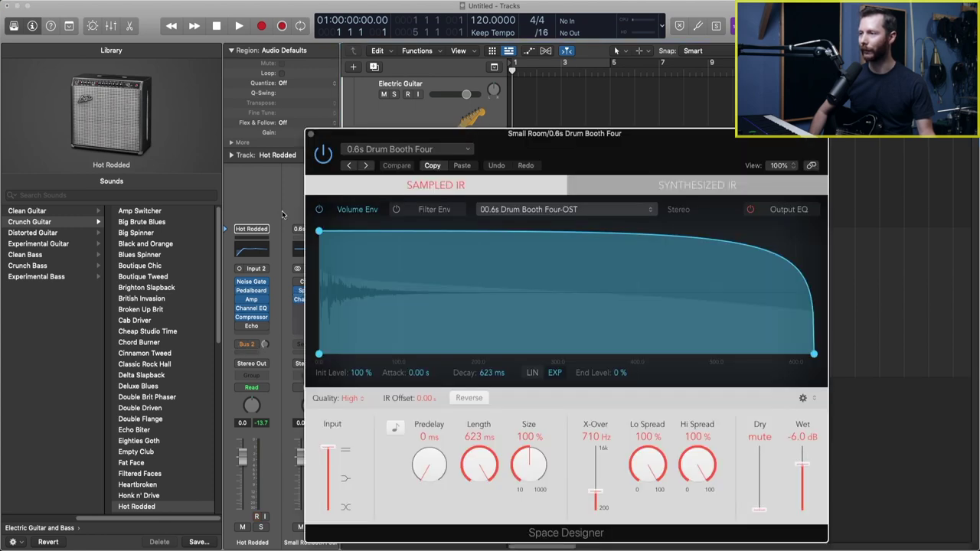
key(super+w)
key(alt+r)
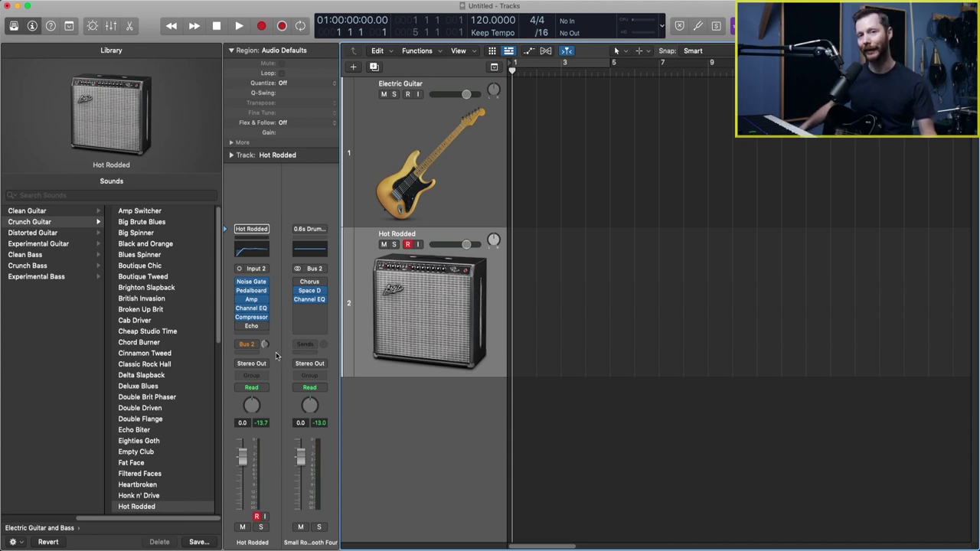
key(alt+r)
key(alt+r)
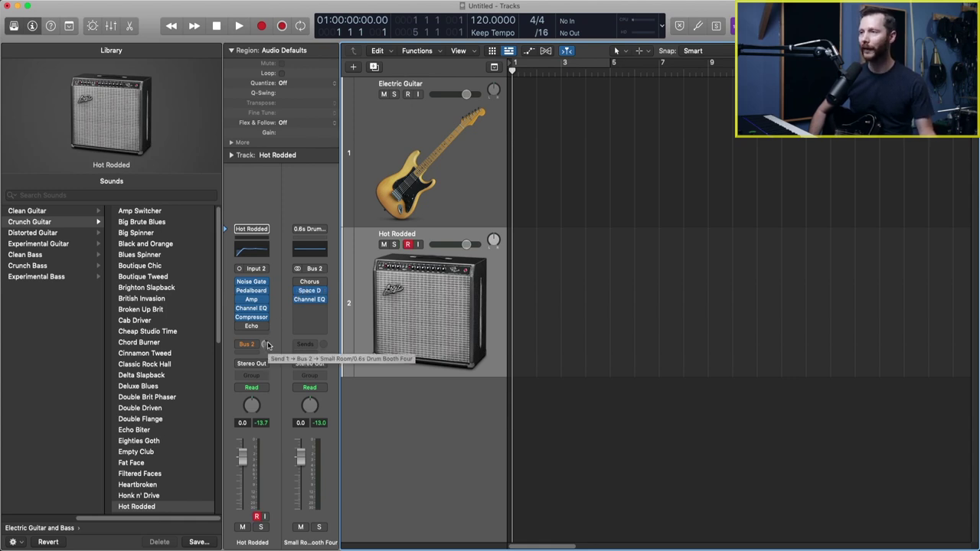
Step: Toggle Low Latency Mode off and back on, then set the Bus 2 send to Low Latency Safe
click(192, 0)
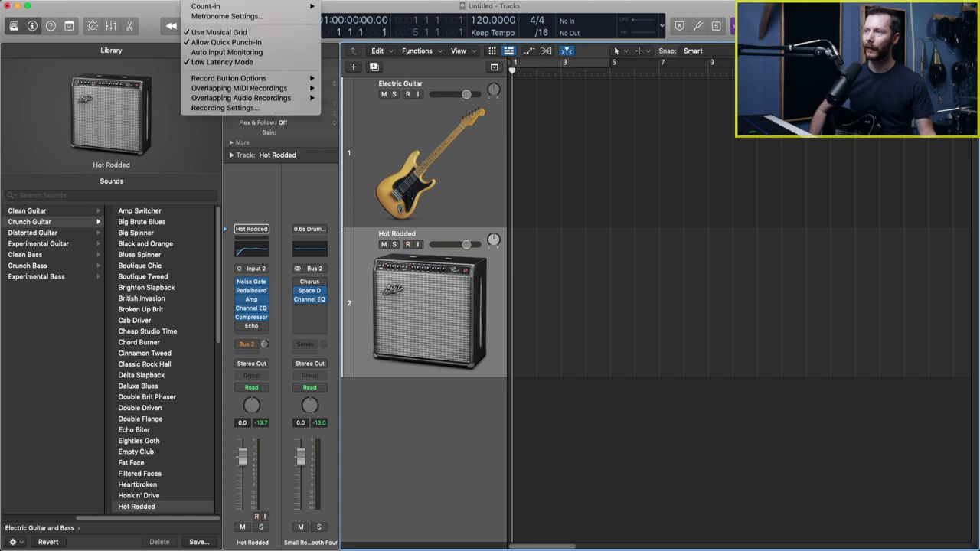
click(203, 63)
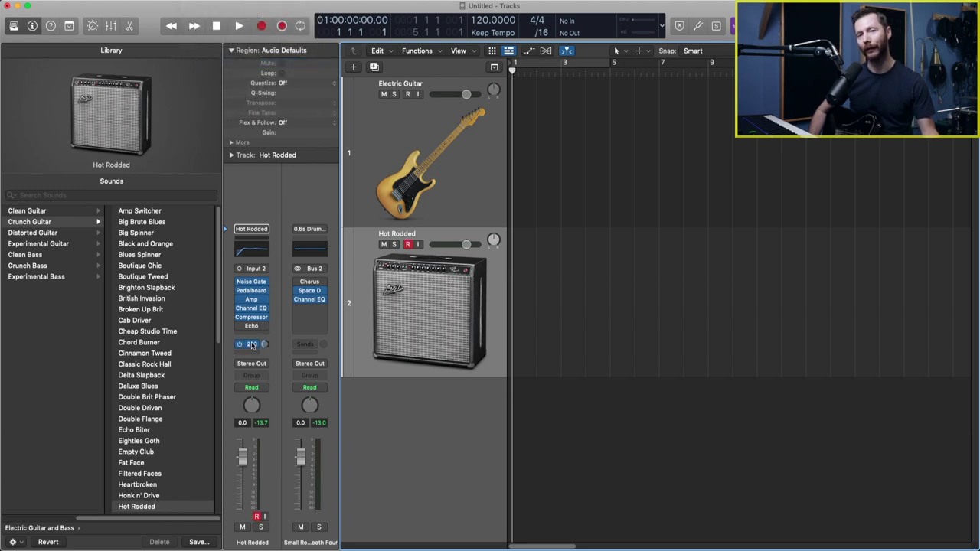
click(204, 14)
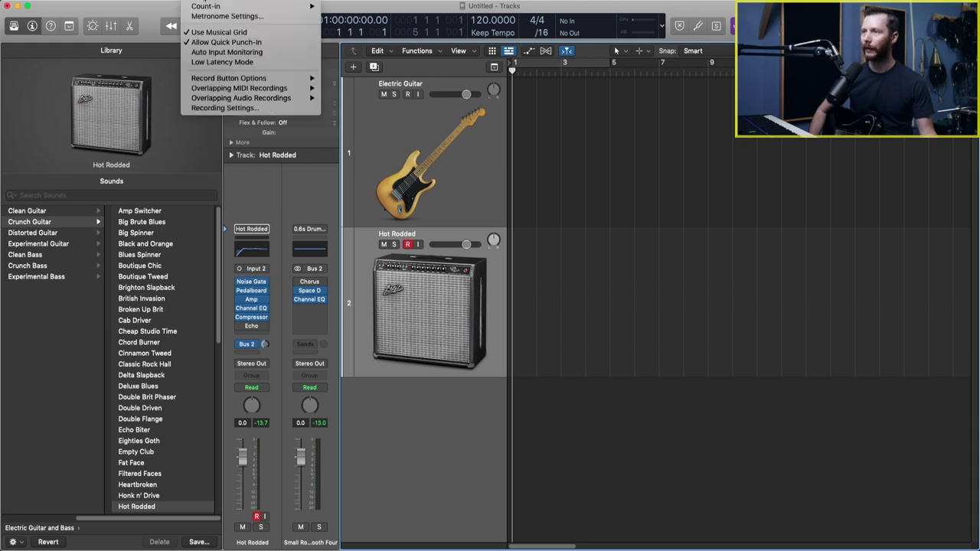
click(206, 62)
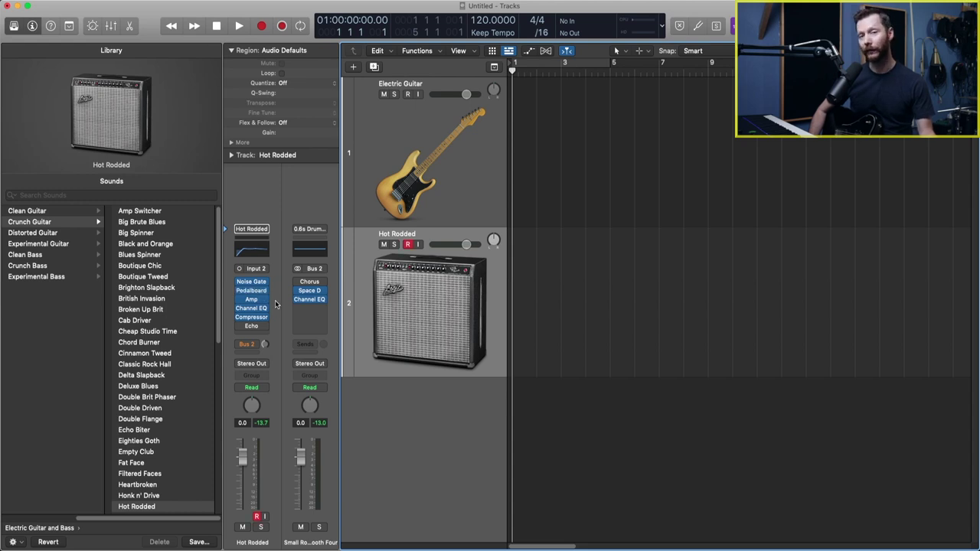
click(256, 346)
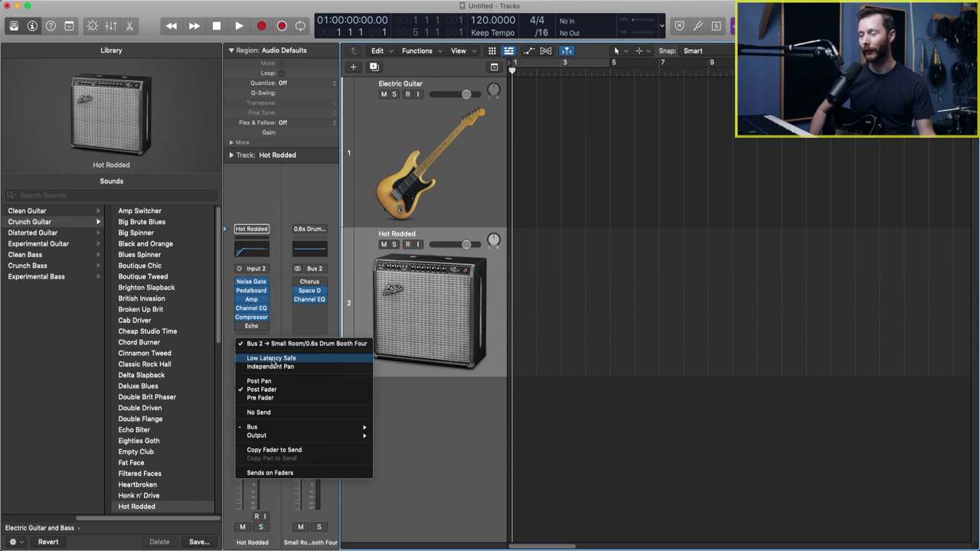
click(272, 360)
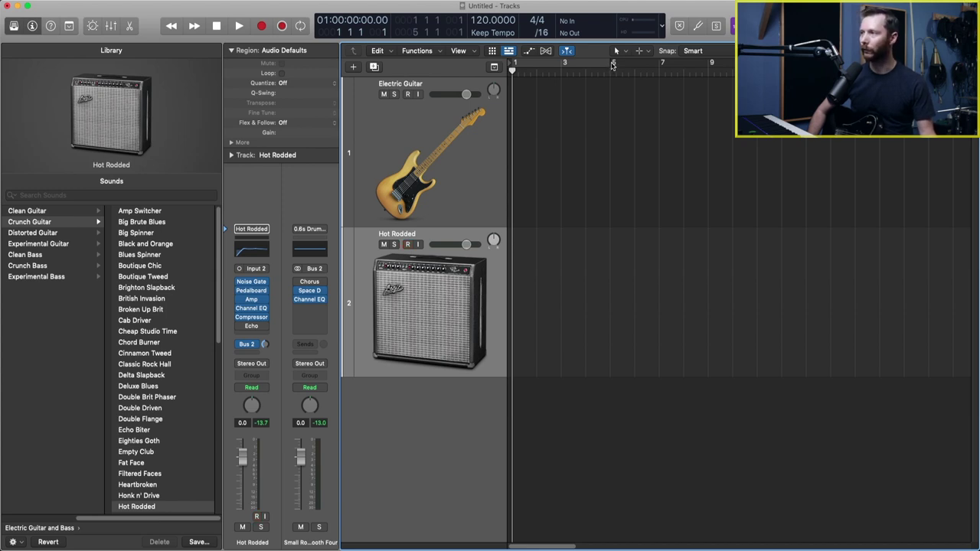
Step: Cycle bars 5 to 17, keep a 1 Bar count-in, and drag the tempo down to 90 BPM
drag(612, 65, 904, 65)
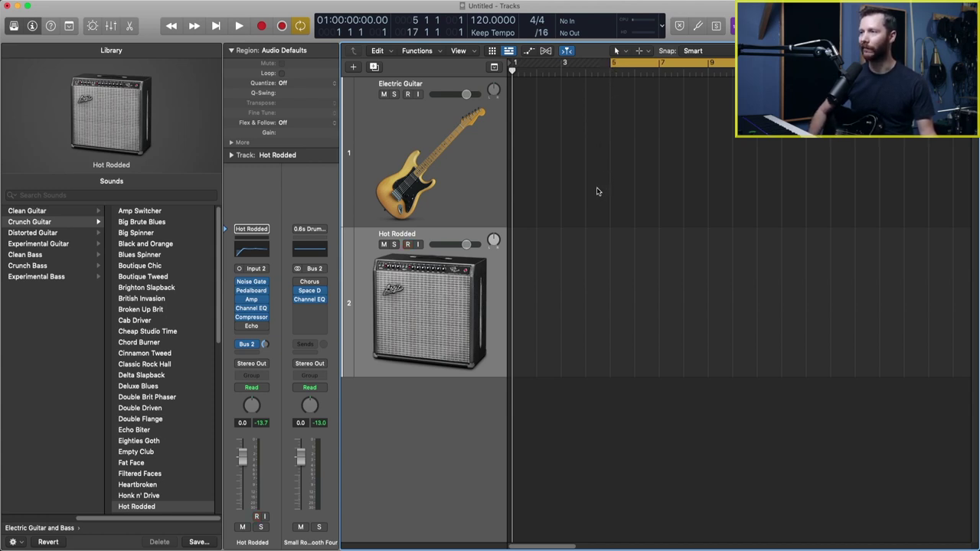
click(204, 1)
mouse_move(202, 7)
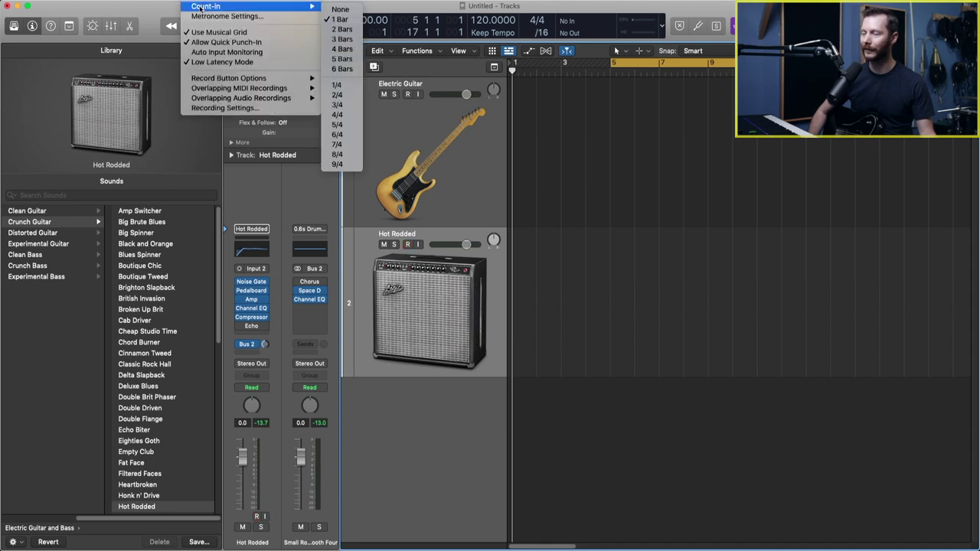
click(342, 19)
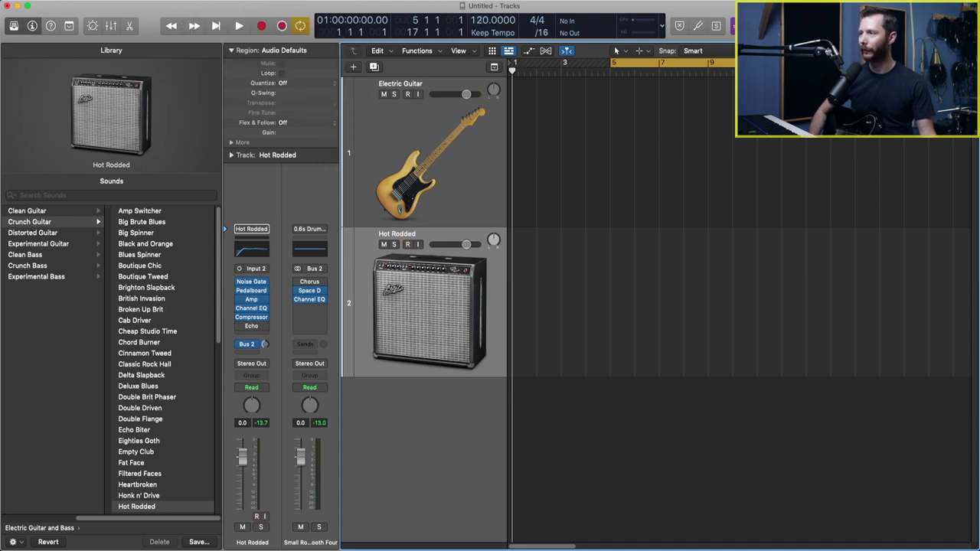
drag(493, 20, 492, 27)
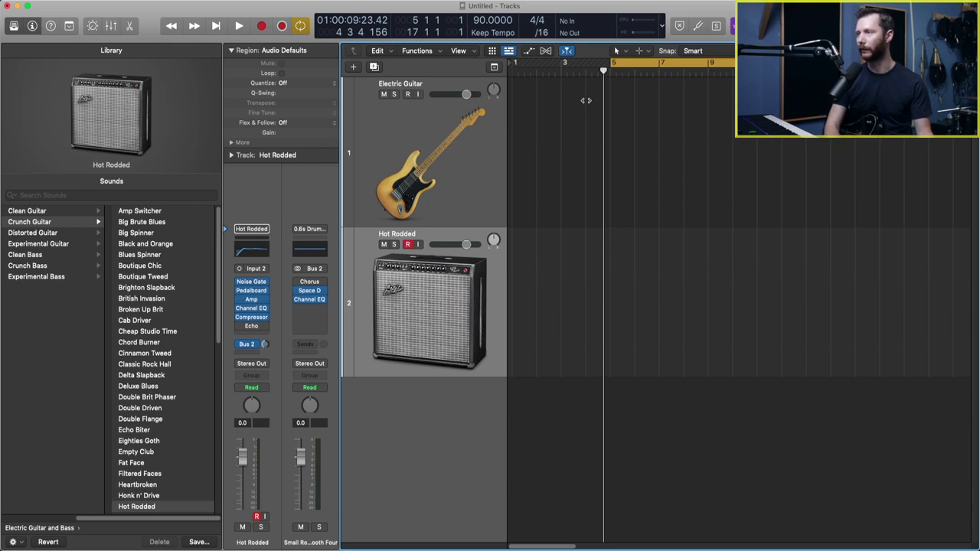
Step: Record the first guitar pass from bar 5, producing the region Hot Rodded#01
key(r)
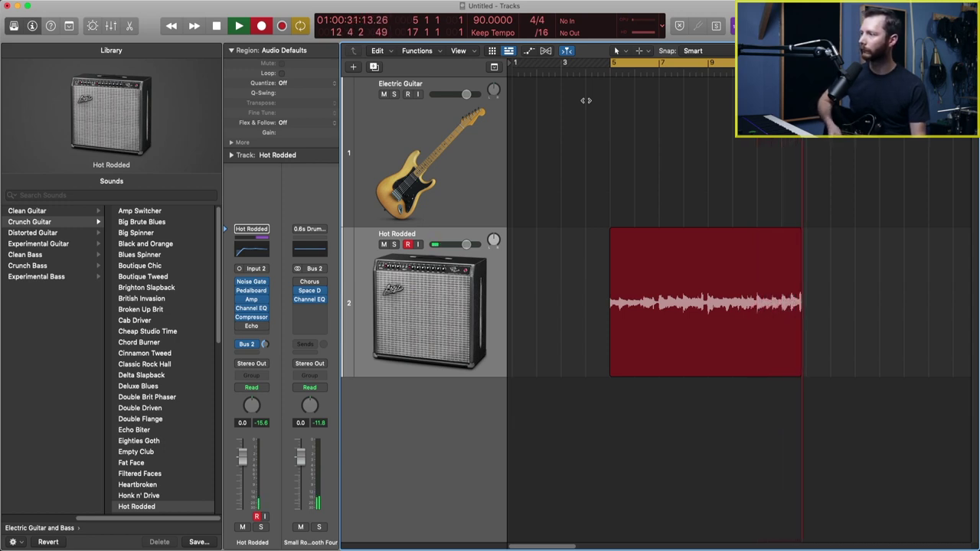
key(space)
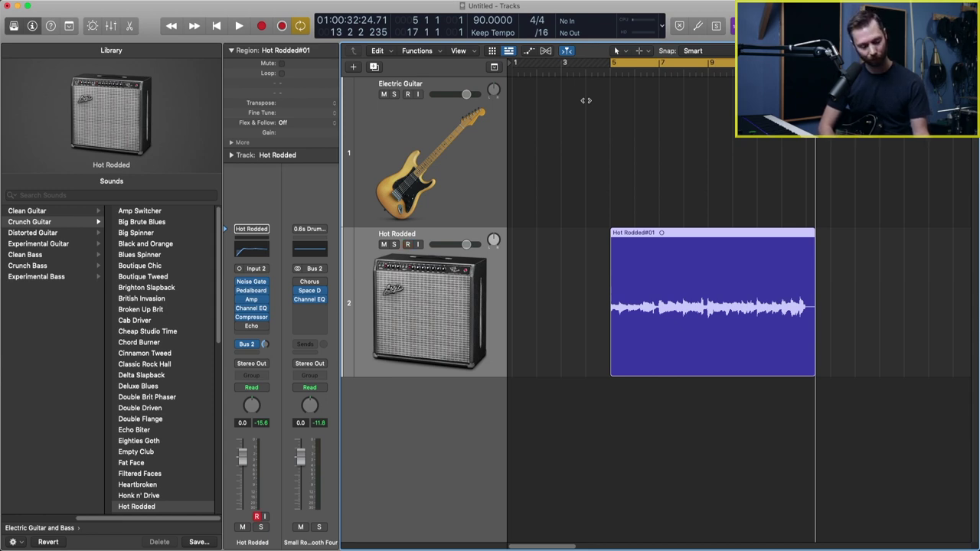
Step: Deselect Hot Rodded#01 and record a second pass, stacking Take 2 over Take 1
click(586, 100)
key(r)
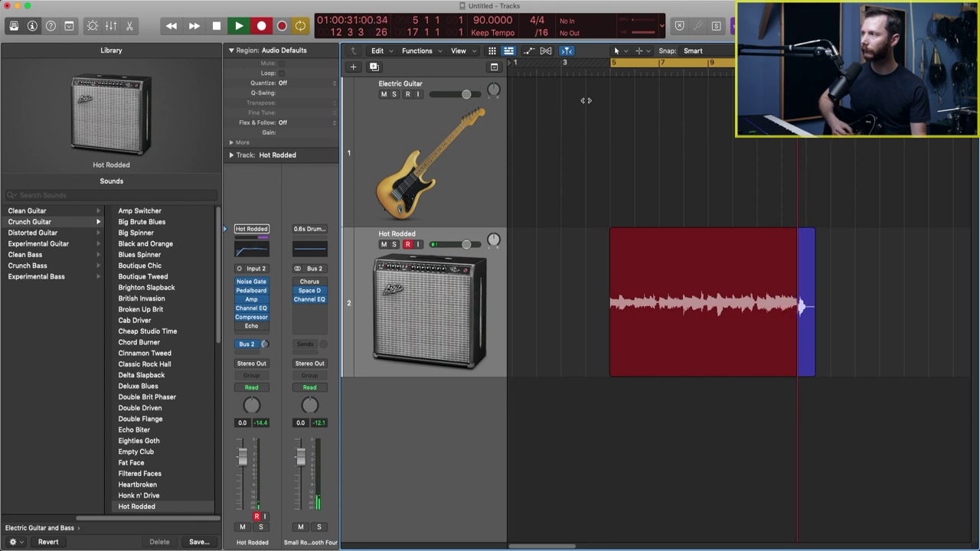
key(space)
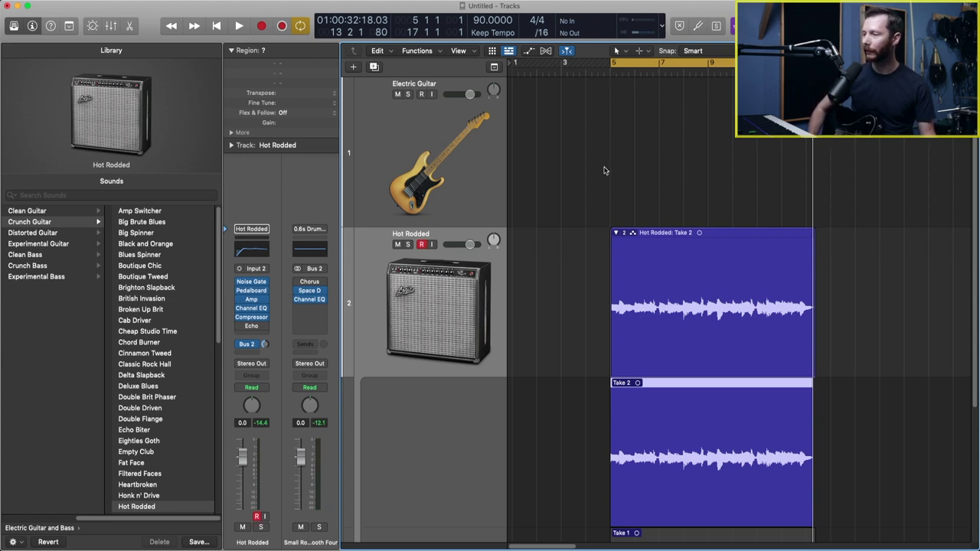
scroll(601, 172, down, 2)
scroll(601, 174, down, 5)
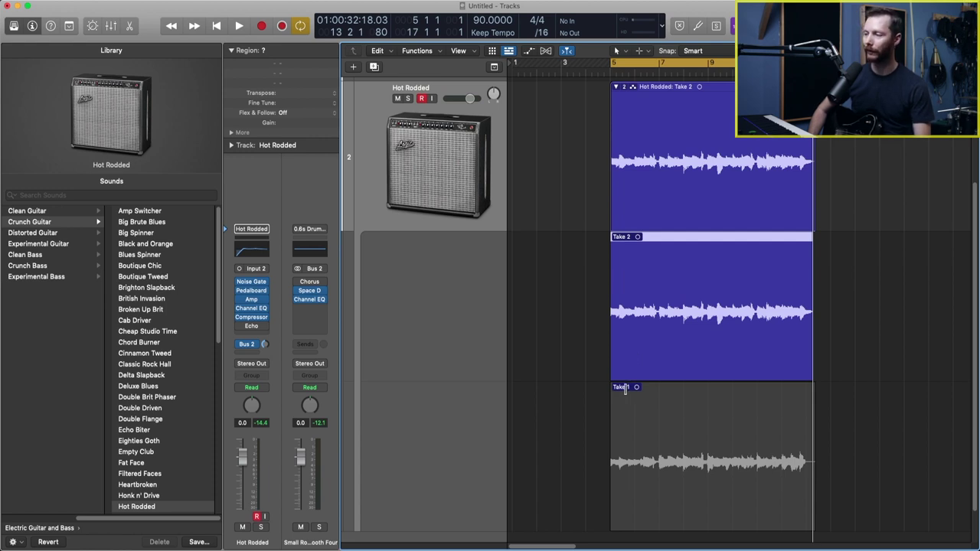
click(624, 388)
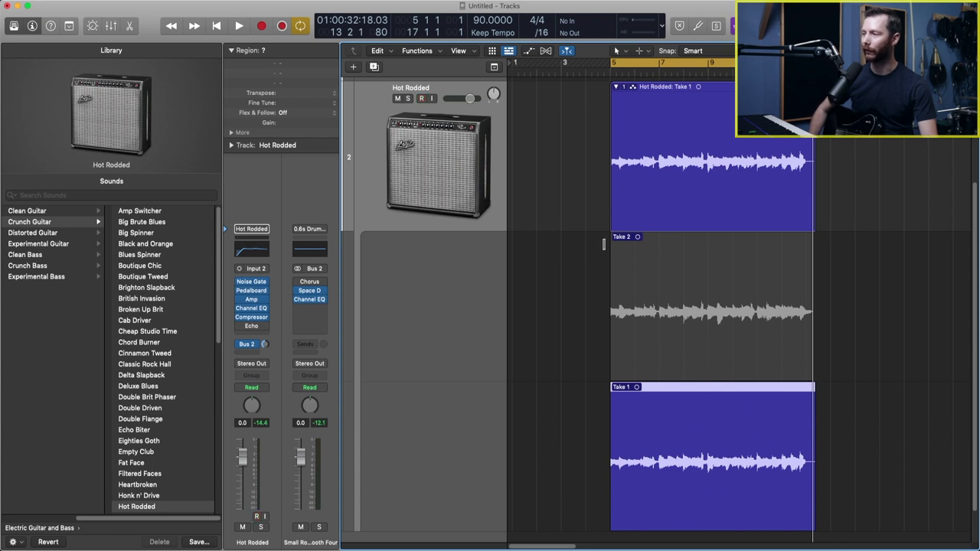
click(629, 238)
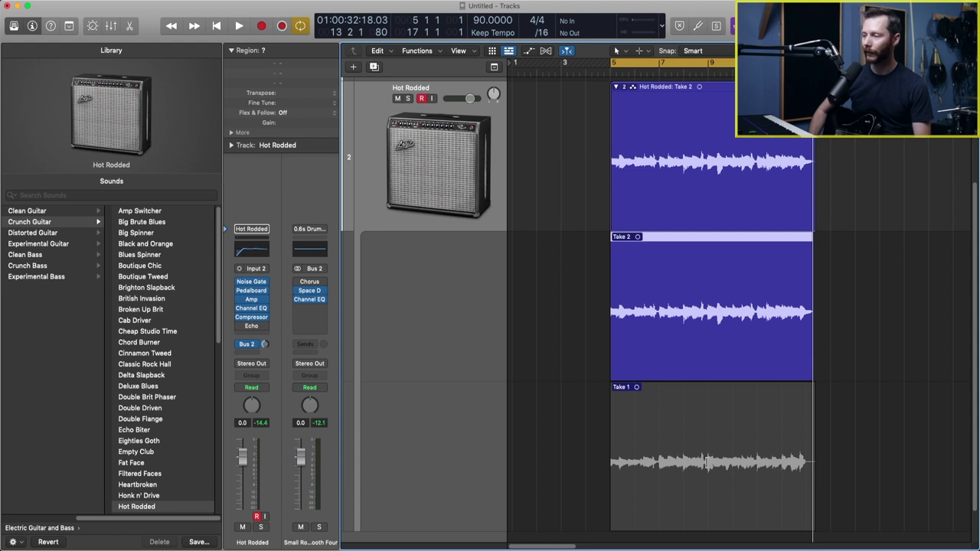
Step: Swipe Take 1 over the opening bars, then zoom in and nudge the switch to Take 2 later
drag(707, 463, 587, 454)
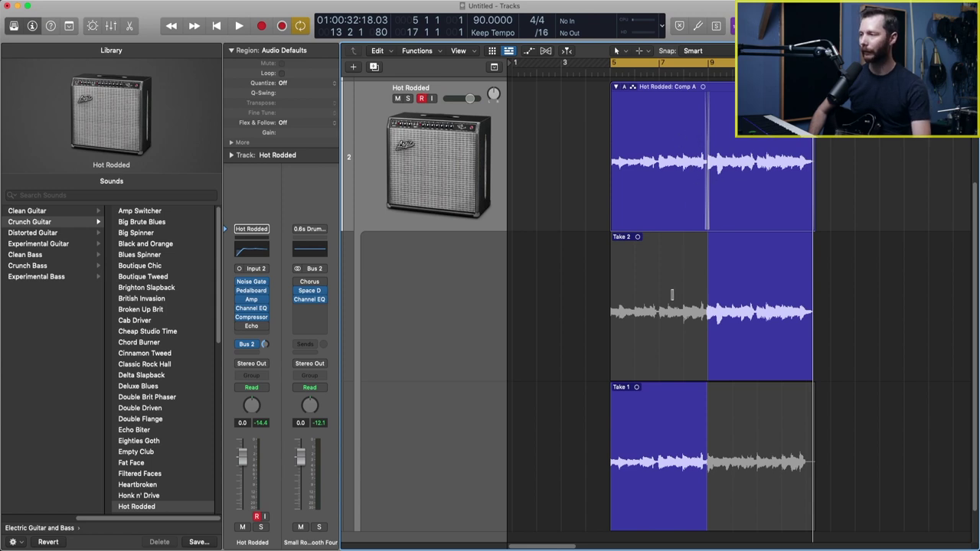
drag(656, 287, 797, 482)
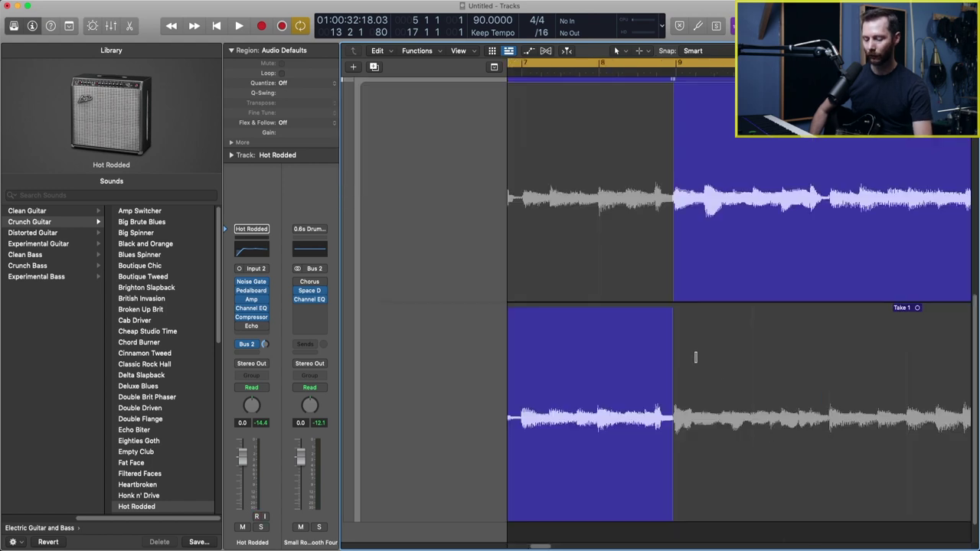
scroll(694, 351, left, 3)
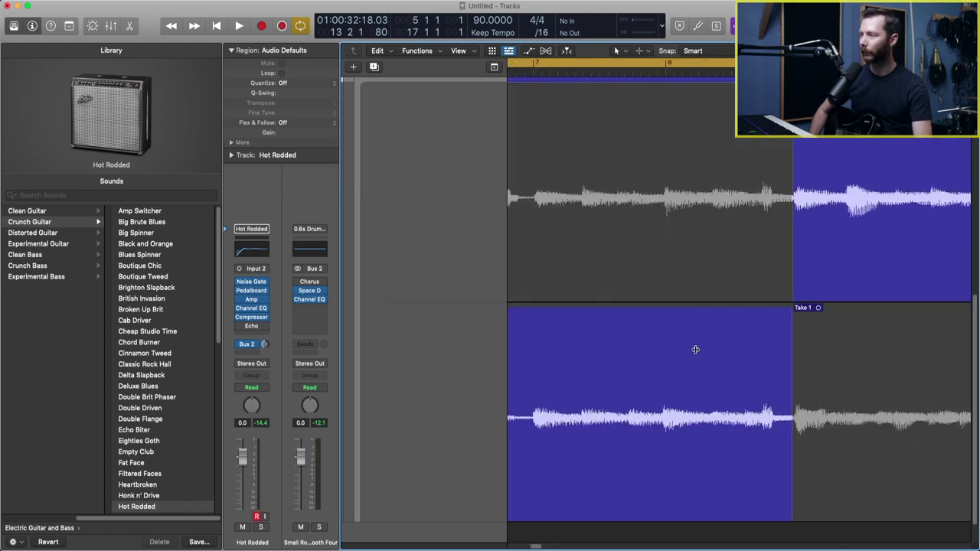
scroll(693, 352, right, 5)
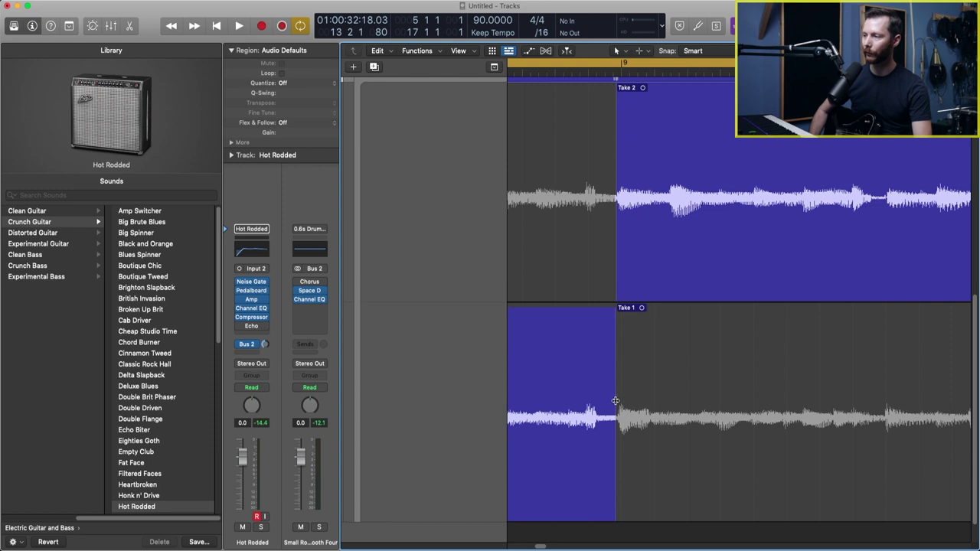
drag(615, 400, 614, 400)
Step: Zoom closer to move the take switch point later, then zoom out to review the comp near bar 9
drag(584, 183, 677, 441)
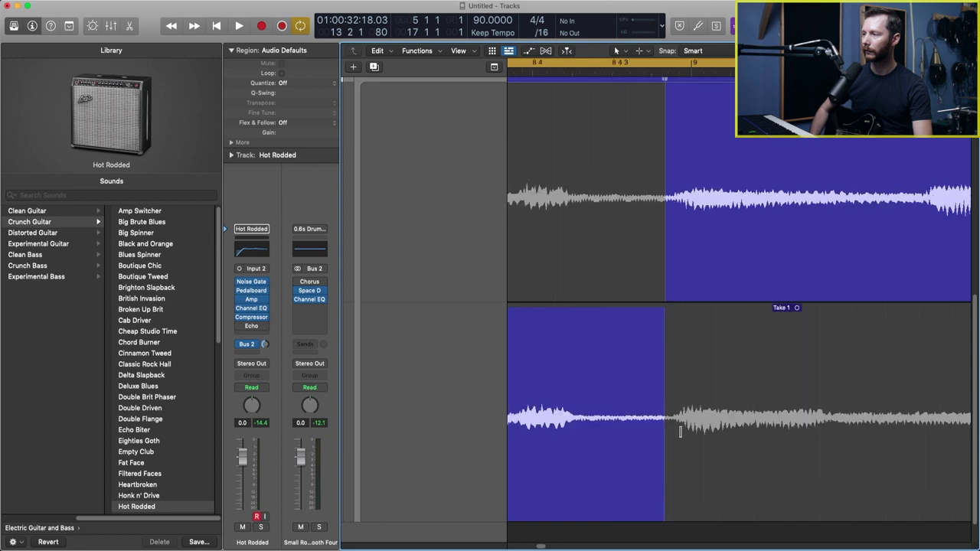
drag(663, 329, 673, 330)
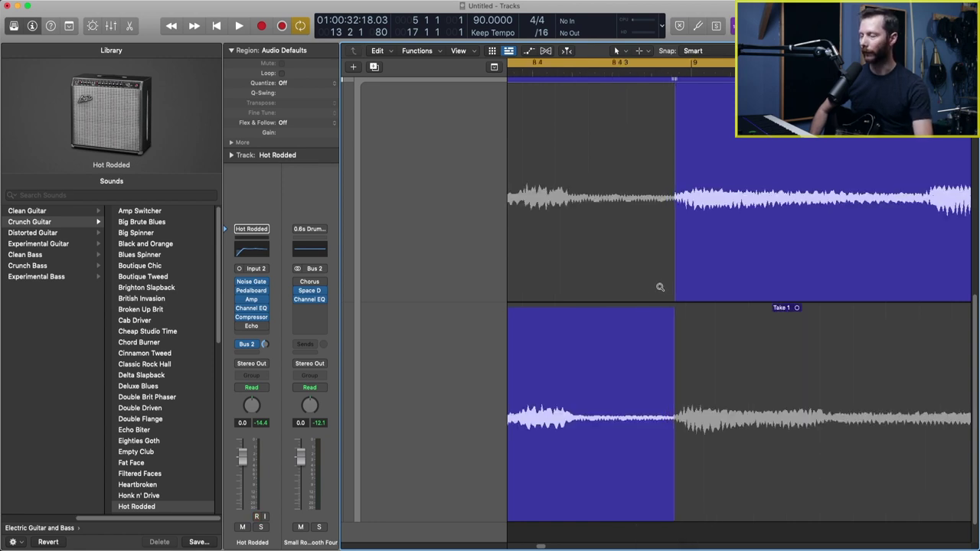
ctrl+alt+click(658, 283)
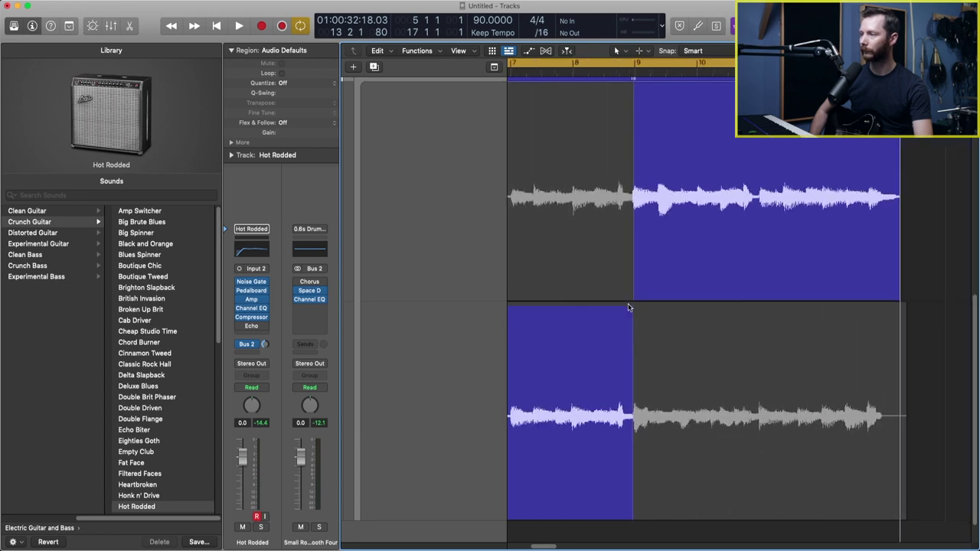
ctrl+alt+click(628, 307)
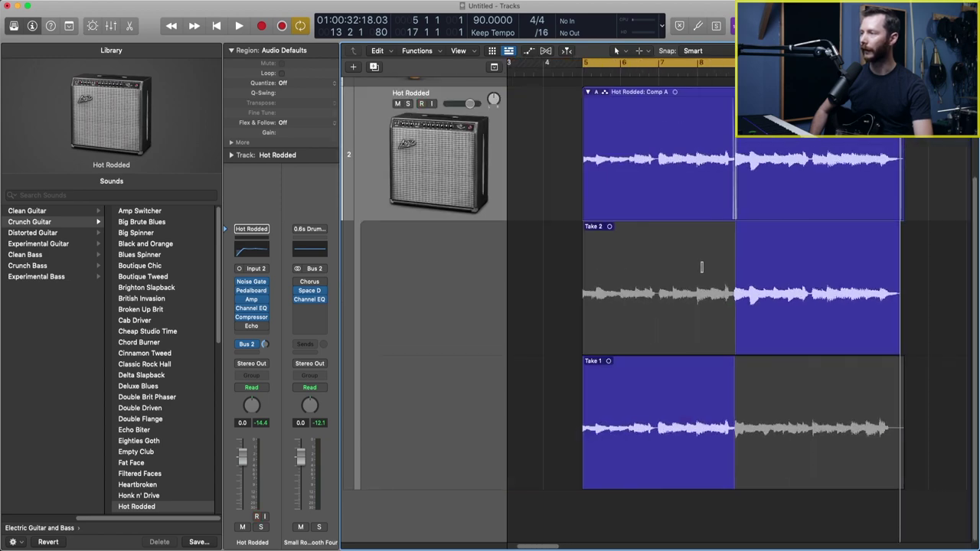
drag(722, 136, 763, 165)
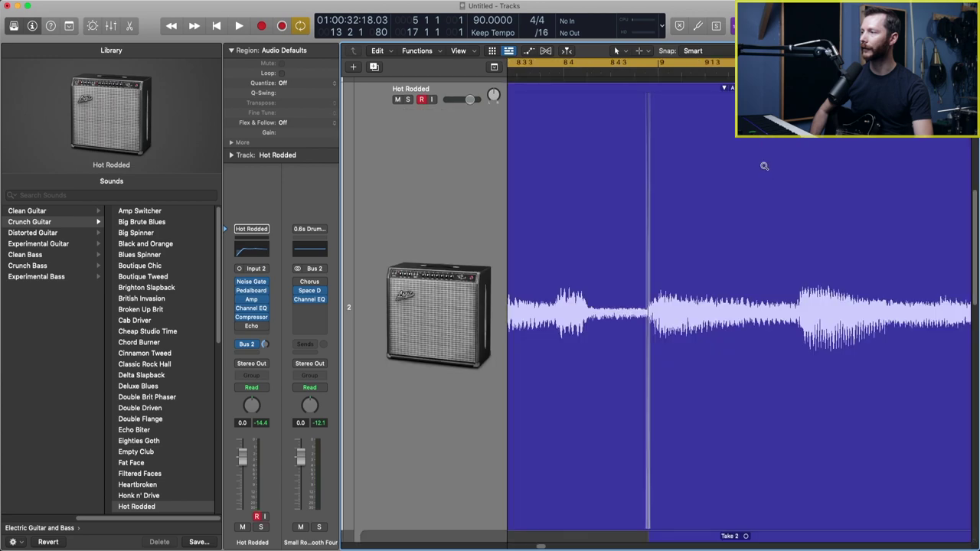
ctrl+alt+click(620, 208)
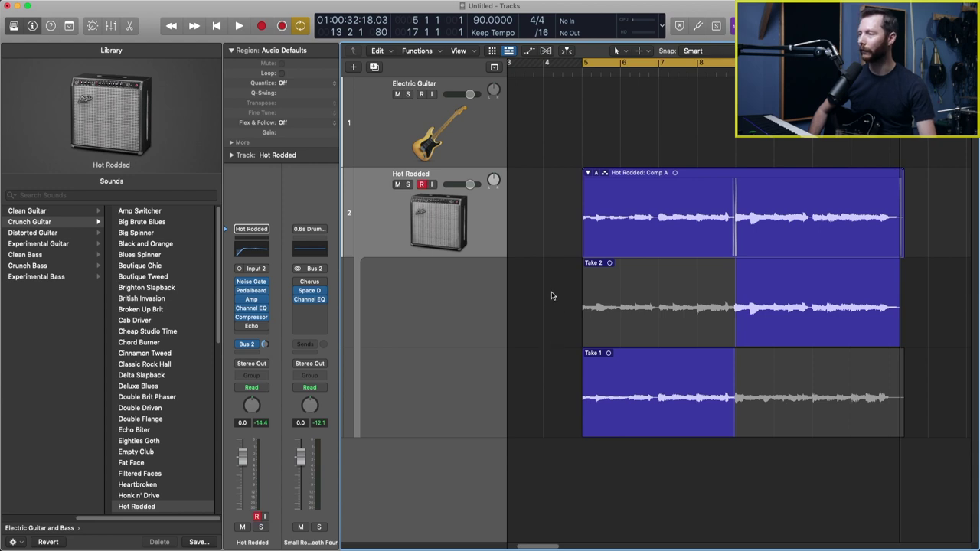
Step: Fold the take folder's disclosure triangle so only Hot Rodded: Comp A remains visible
click(588, 174)
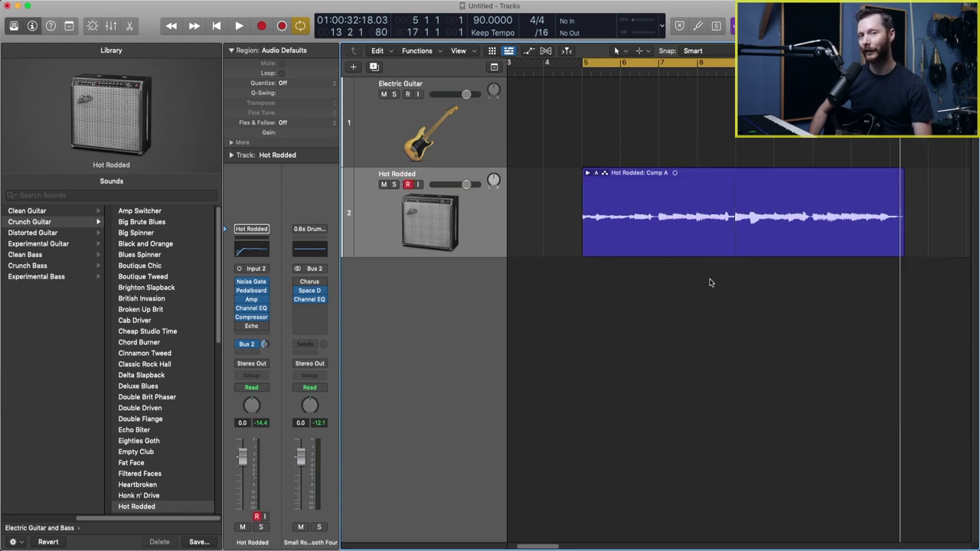